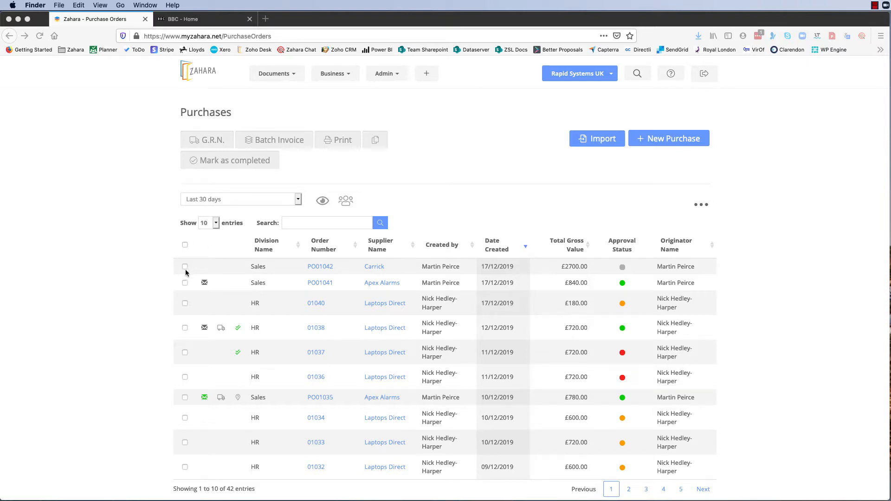
# Browse the new-document and Documents menus in Zahara without navigating away from Purchases
pyautogui.click(187, 268)
pyautogui.click(426, 74)
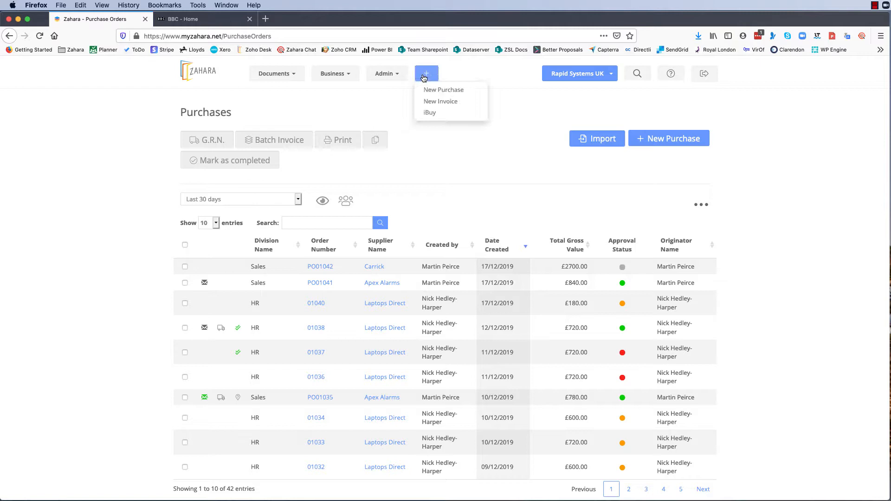
pyautogui.click(277, 73)
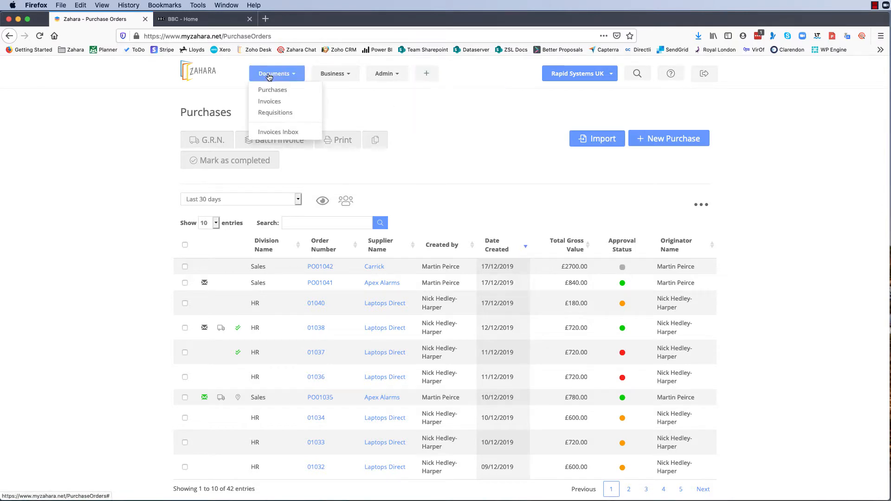
pyautogui.click(270, 131)
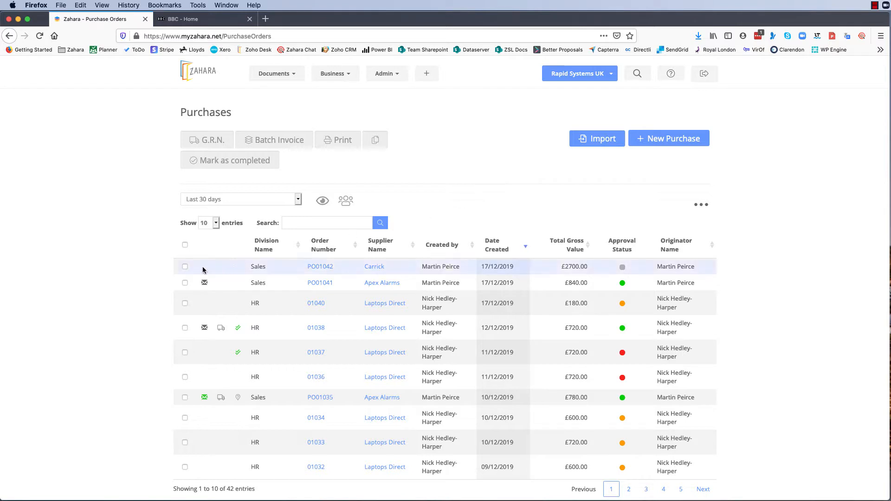
# Mark order PO01042 in the Purchases list and start a batch invoice for it
pyautogui.click(185, 266)
pyautogui.click(279, 140)
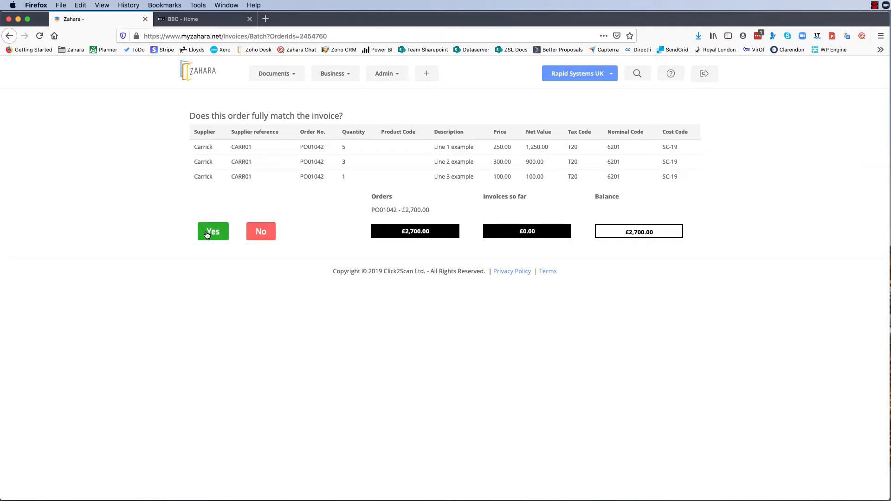
# Answer that the order does not fully match, enter invoice number 392393912 and date 17 December
pyautogui.click(265, 232)
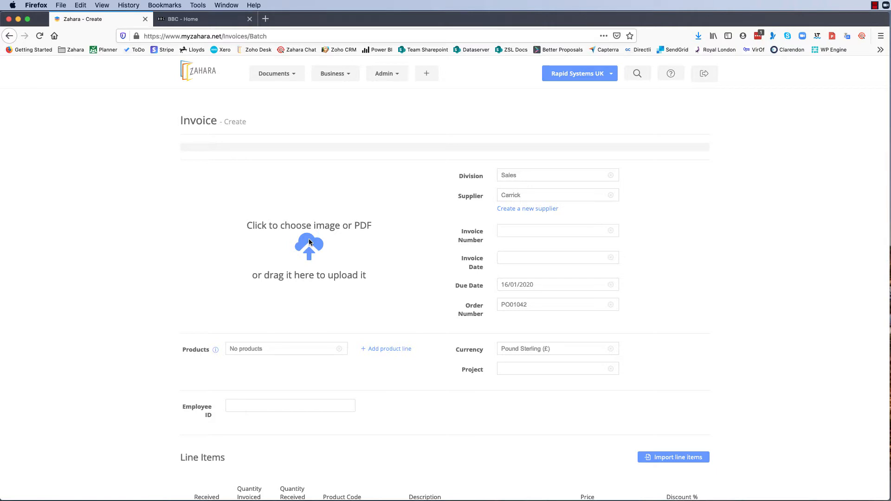
pyautogui.click(508, 230)
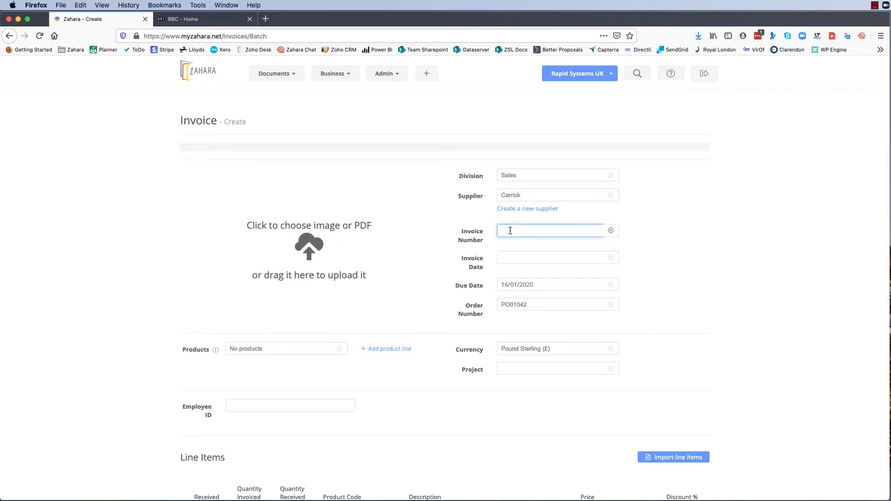
pyautogui.write('392393912')
pyautogui.click(511, 257)
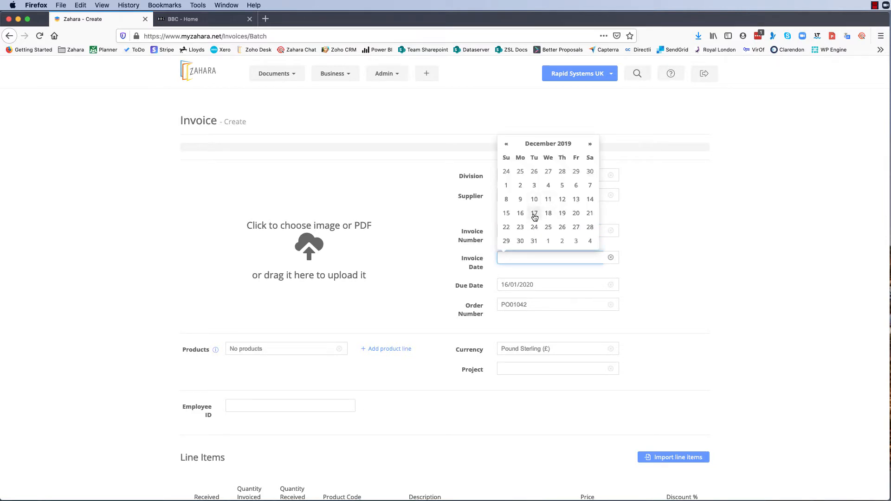
pyautogui.click(534, 213)
pyautogui.scroll(-8, 685, 364)
pyautogui.scroll(-3, 685, 364)
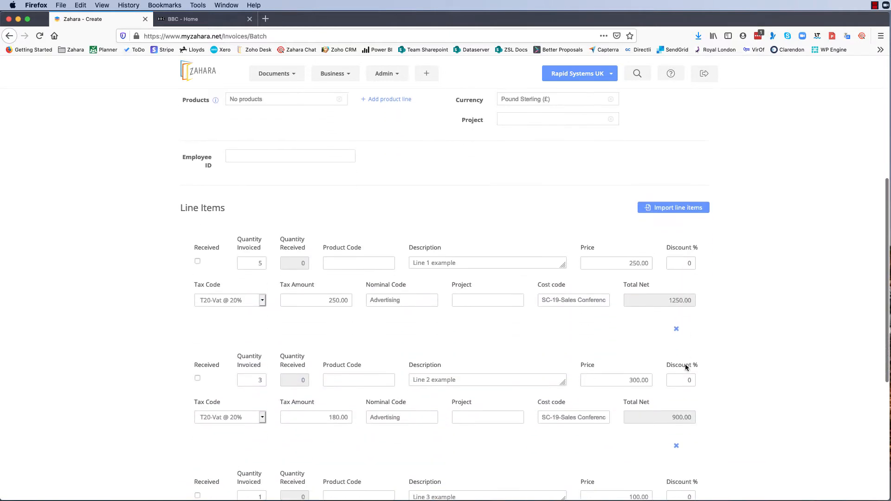
pyautogui.scroll(-4, 685, 364)
pyautogui.scroll(-2, 685, 365)
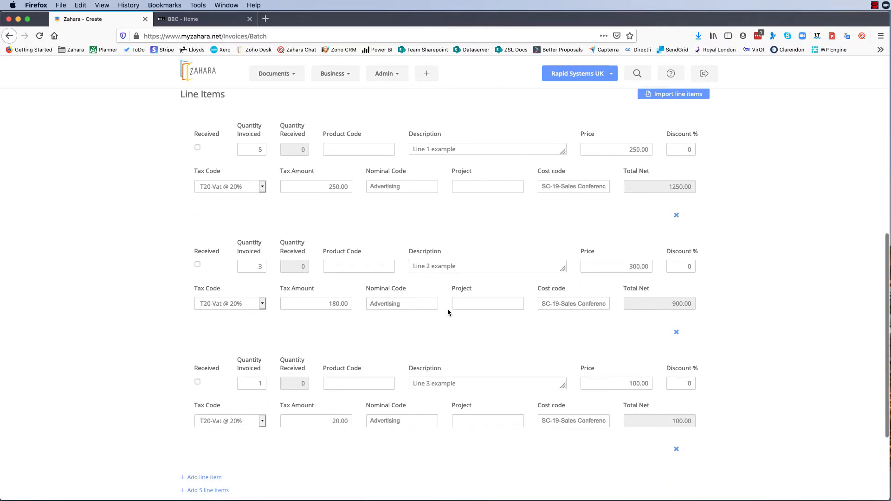
pyautogui.scroll(2, 450, 192)
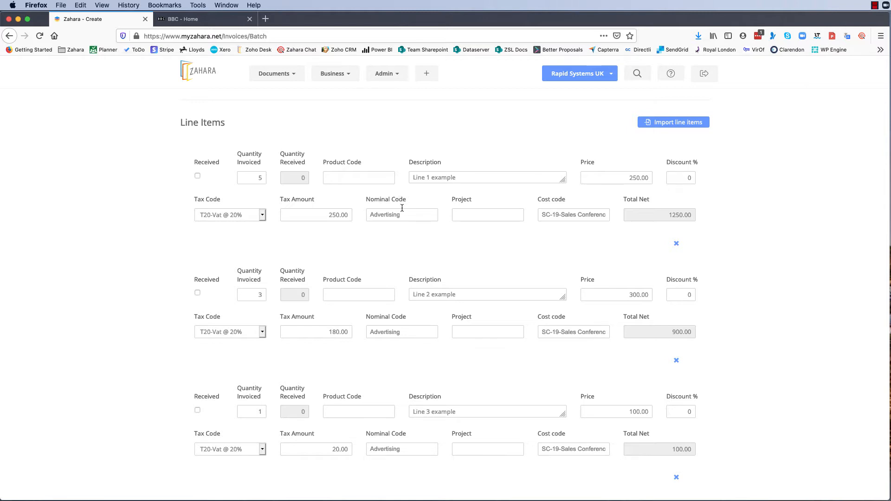
pyautogui.scroll(-5, 402, 208)
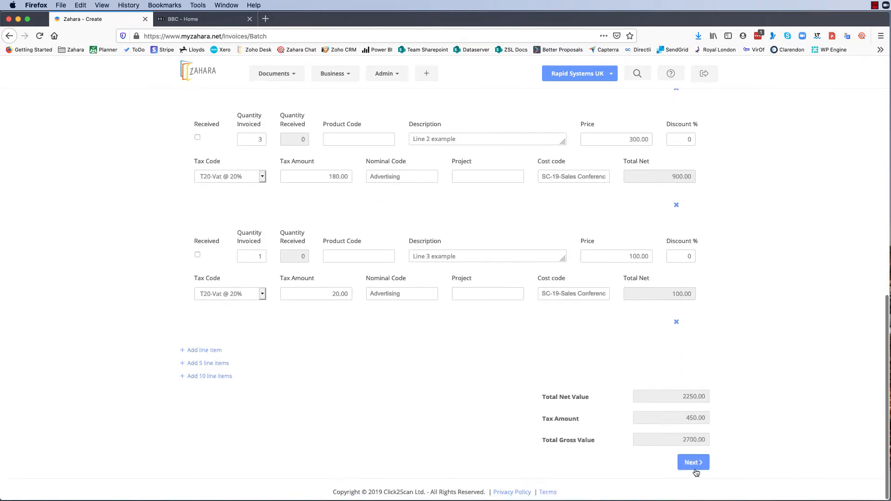
pyautogui.scroll(5, 408, 411)
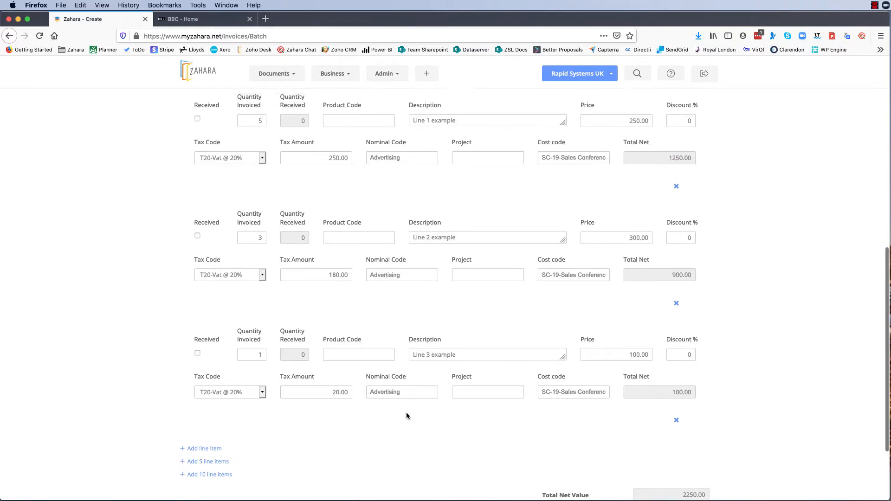
pyautogui.scroll(2, 407, 413)
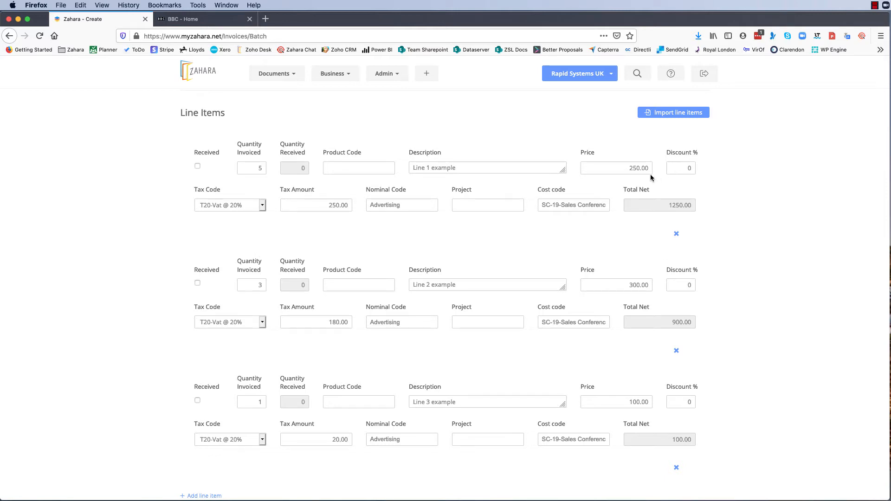
# Change line 1's price to 270.00 and line 2's to 310.00, then continue to the next stage
pyautogui.click(634, 168)
pyautogui.moveTo(630, 168); pyautogui.dragTo(636, 169)
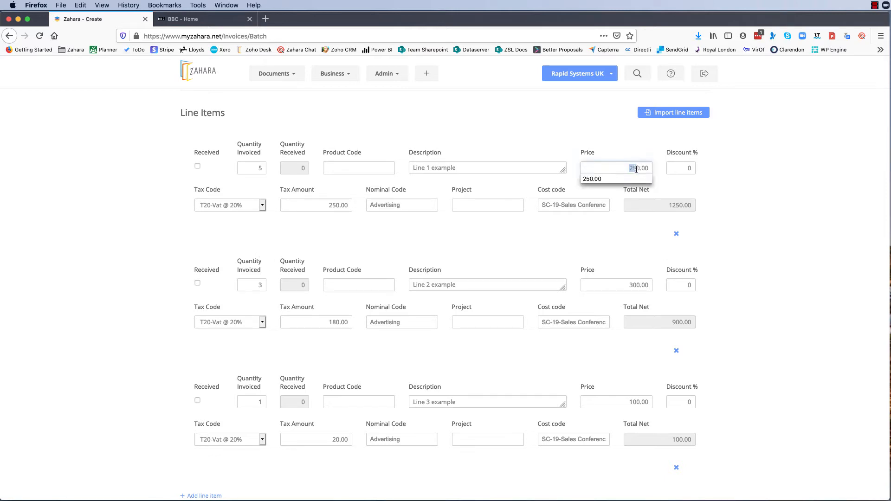
pyautogui.write('27')
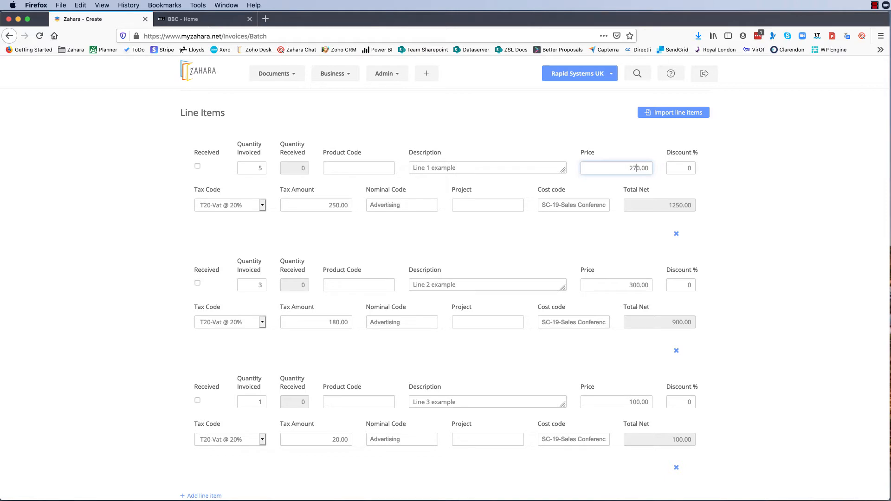
pyautogui.click(636, 285)
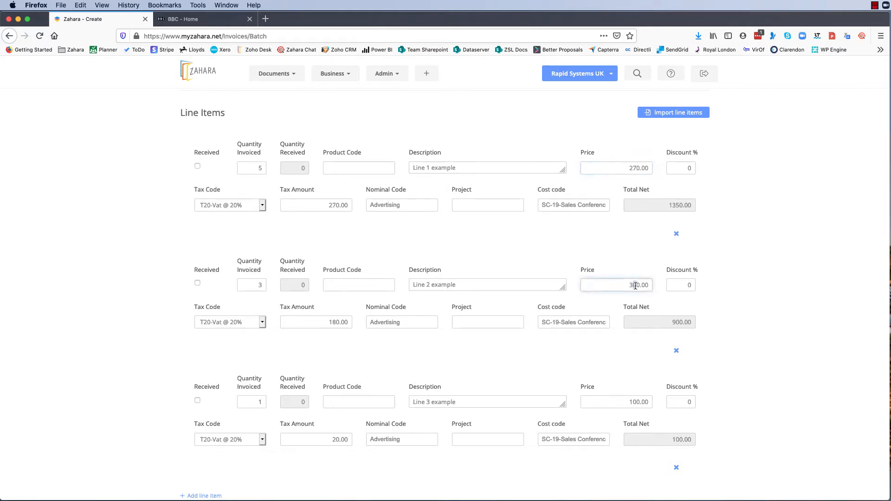
pyautogui.moveTo(635, 284); pyautogui.dragTo(633, 284)
pyautogui.write('1')
pyautogui.scroll(-4, 636, 285)
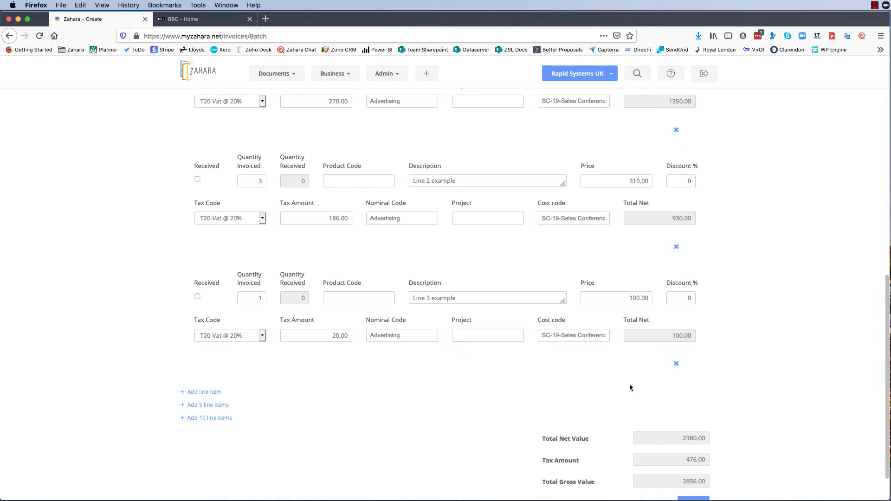
pyautogui.scroll(-3, 628, 252)
pyautogui.scroll(3, 628, 253)
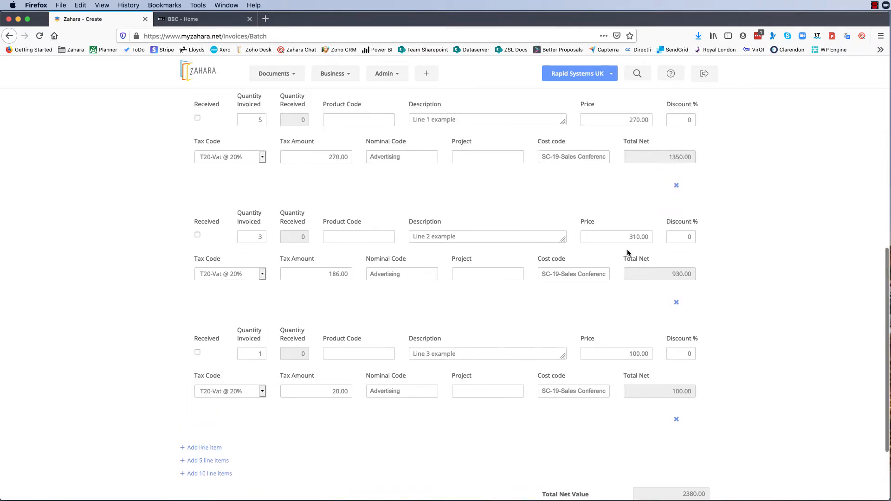
pyautogui.scroll(-2, 673, 440)
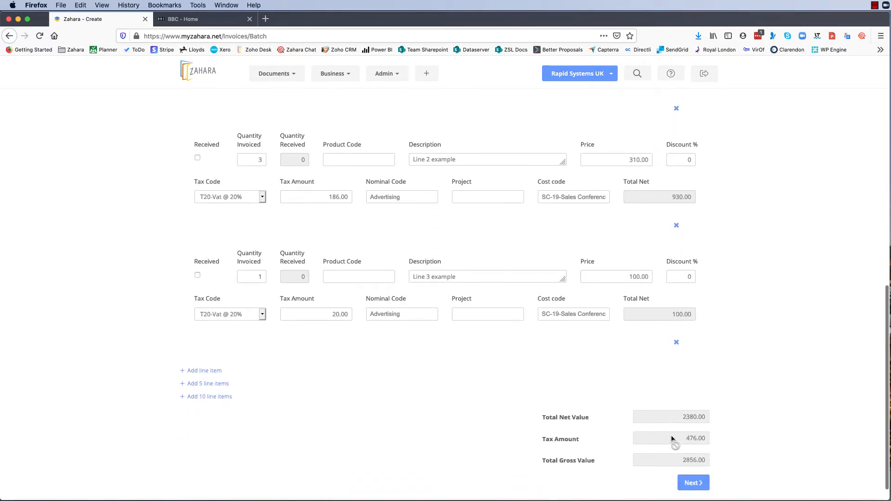
pyautogui.click(693, 482)
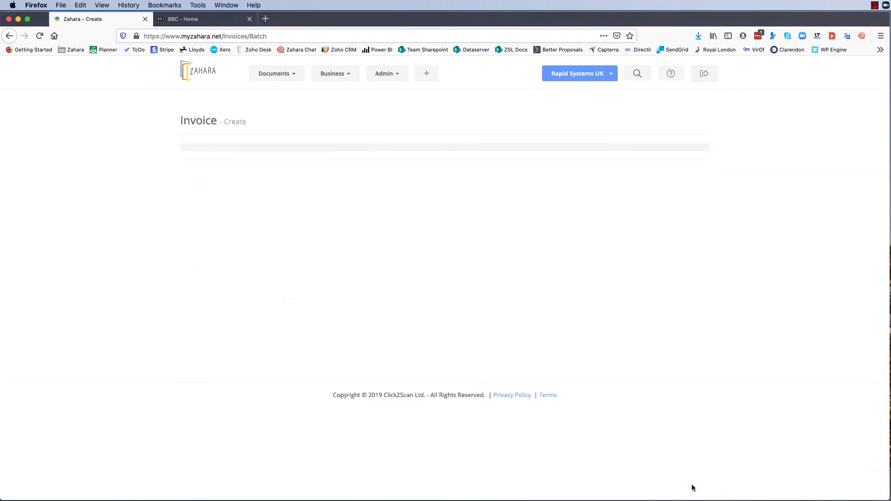
# Choose Invoice Automatic as the approval workflow
pyautogui.click(255, 324)
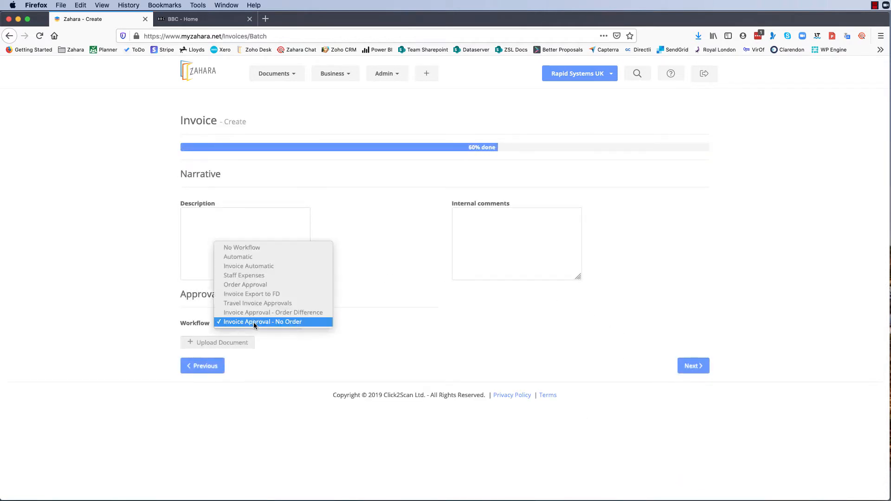
pyautogui.click(260, 266)
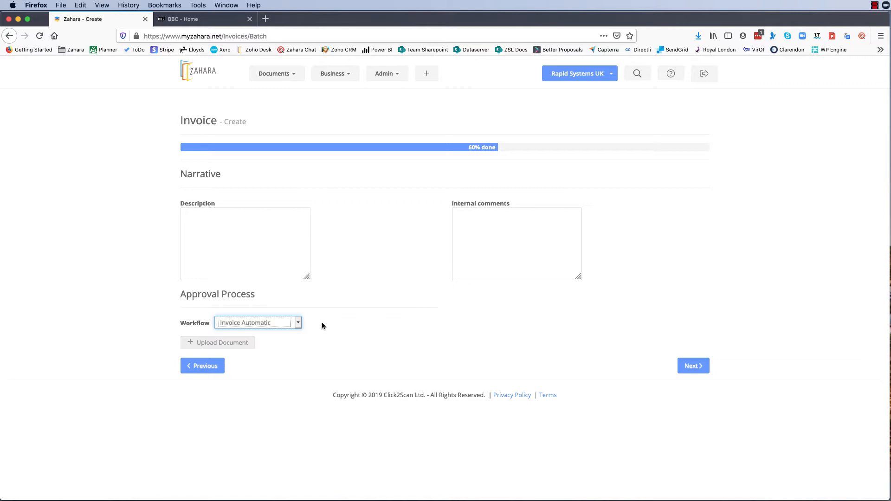
# Continue to the overview and create the £2,856.00 invoice
pyautogui.click(693, 366)
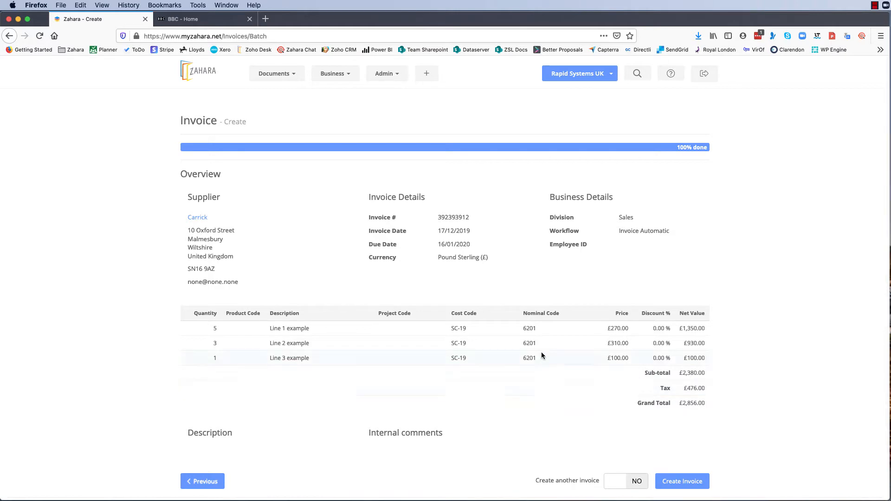
pyautogui.scroll(-1, 536, 360)
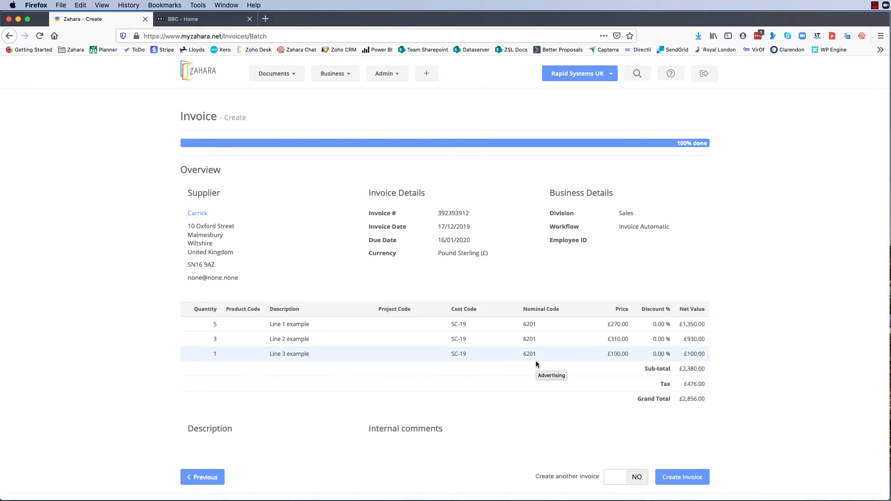
pyautogui.click(681, 477)
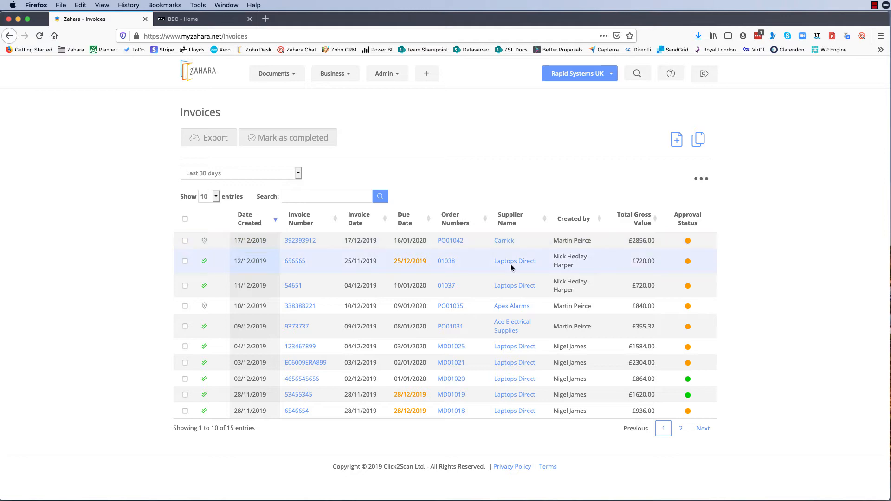
# View the new invoice's approval workflow progress, then close it
pyautogui.click(687, 241)
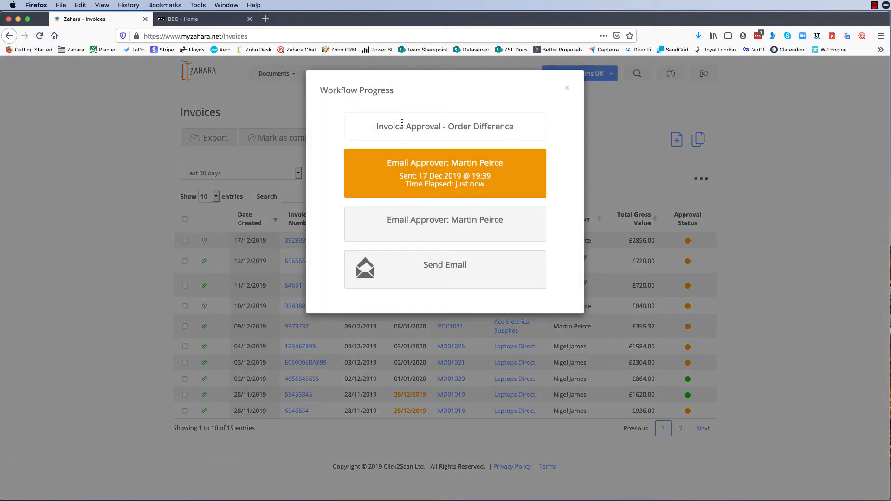
pyautogui.click(568, 93)
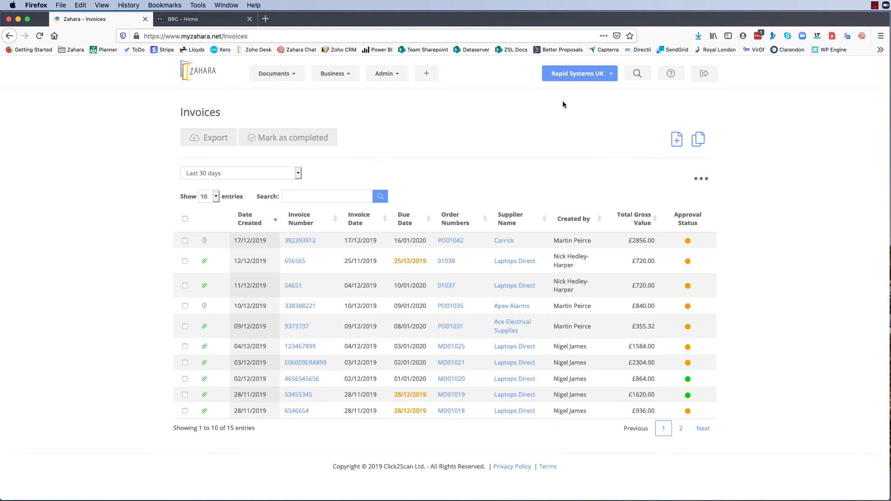
pyautogui.click(301, 240)
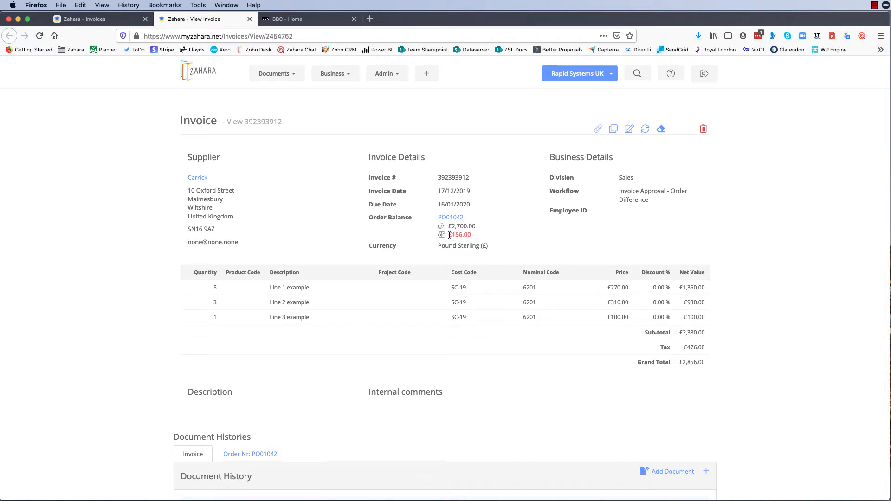
pyautogui.moveTo(448, 235); pyautogui.dragTo(455, 236)
pyautogui.scroll(-5, 495, 383)
pyautogui.scroll(3, 495, 383)
pyautogui.scroll(2, 495, 383)
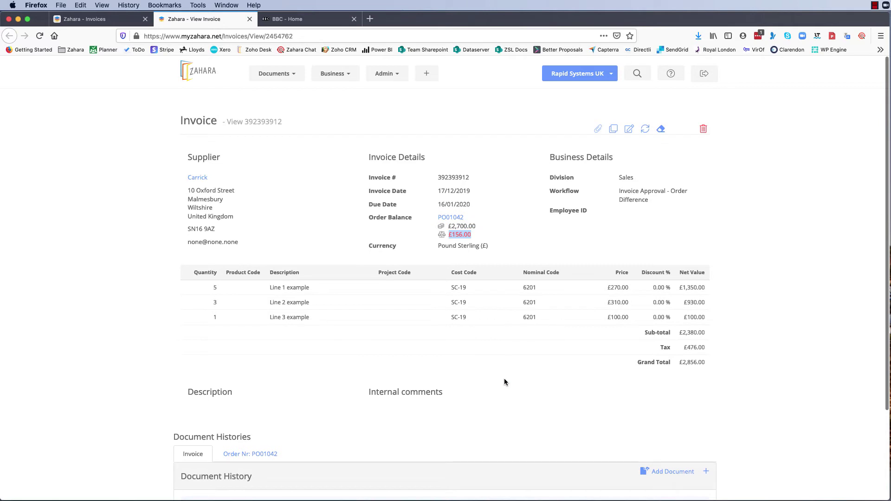
pyautogui.click(503, 231)
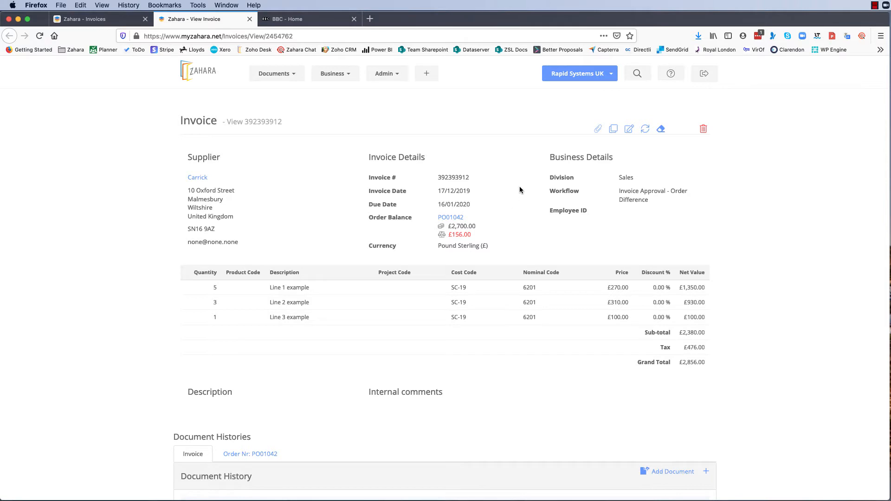
# Return to the dashboard and start a new invoice
pyautogui.click(199, 72)
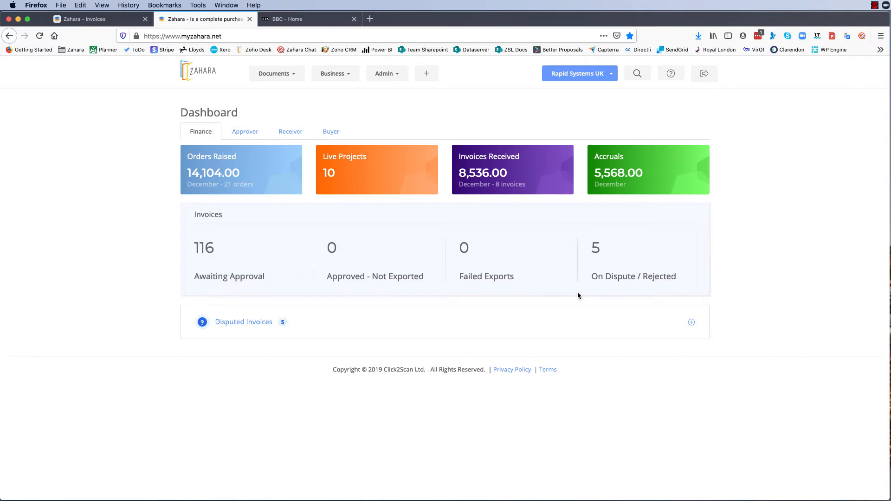
pyautogui.click(426, 74)
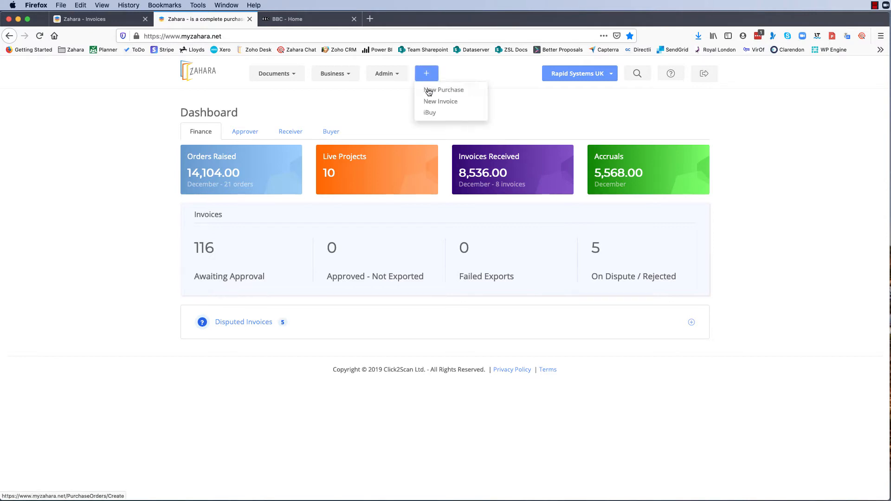
pyautogui.click(428, 103)
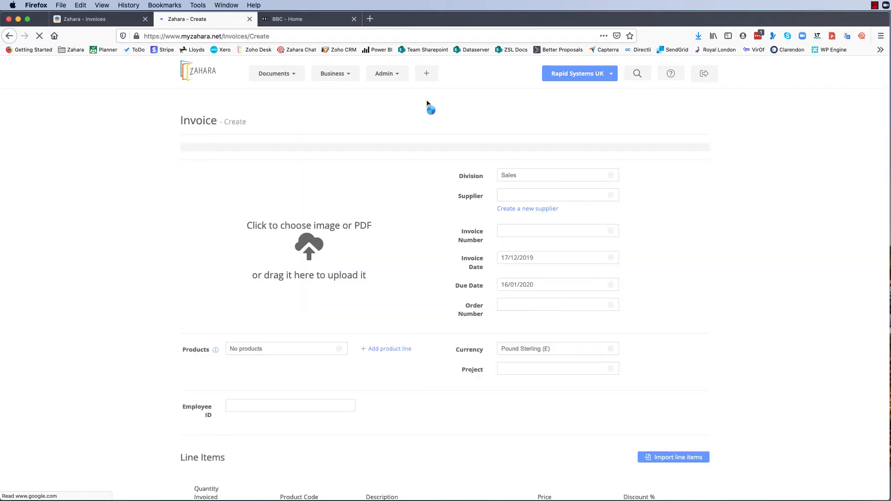
# Set supplier Carrick, invoice number CR3838 and link the invoice to order PO01042
pyautogui.click(509, 196)
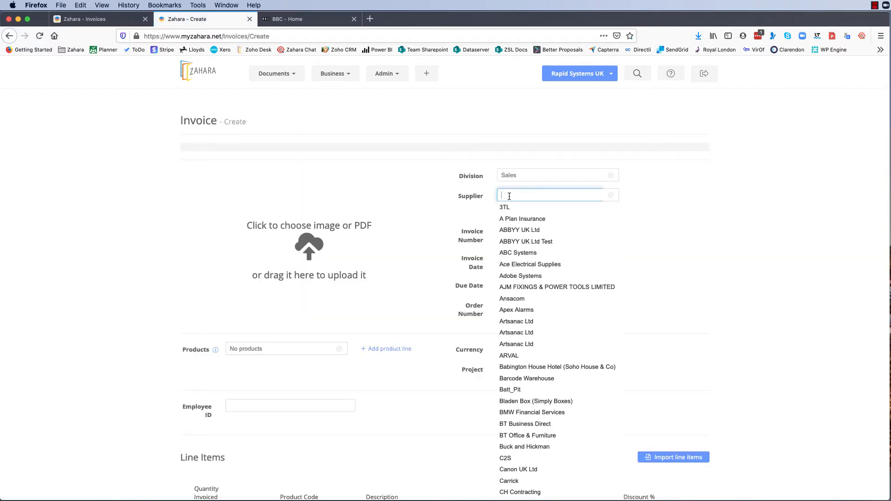
pyautogui.write('carri')
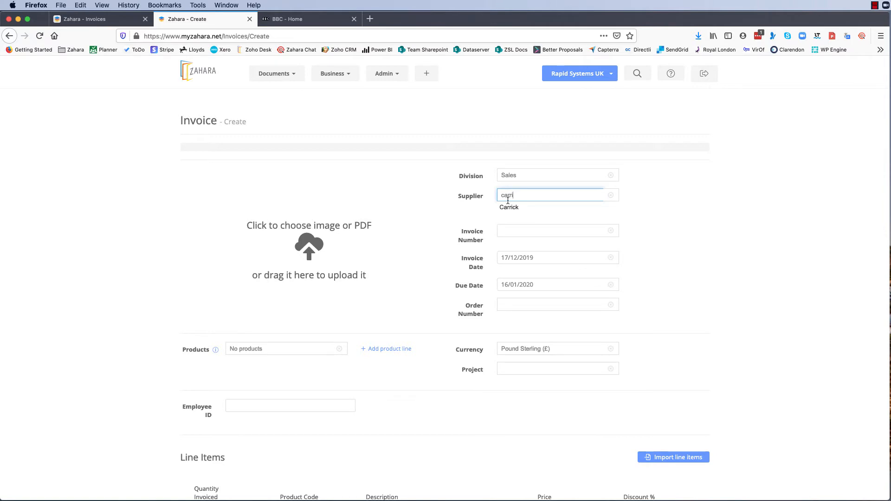
pyautogui.click(509, 206)
pyautogui.click(509, 229)
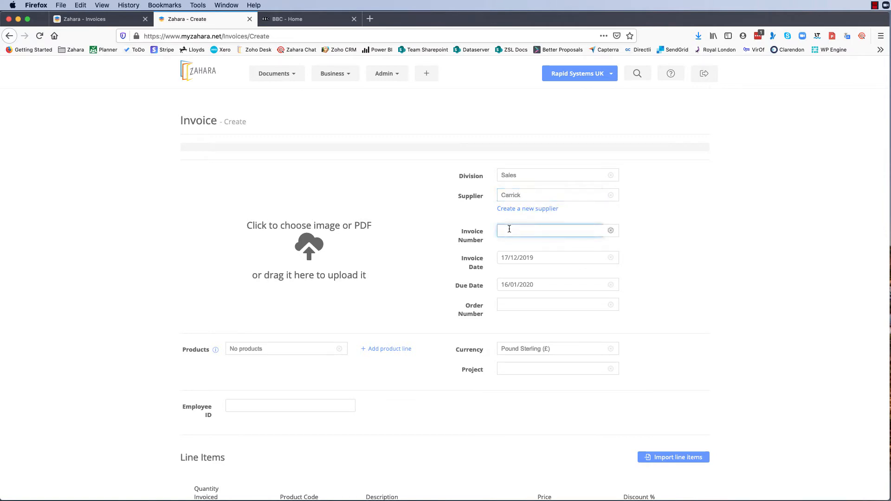
pyautogui.write('CR3838')
pyautogui.click(544, 305)
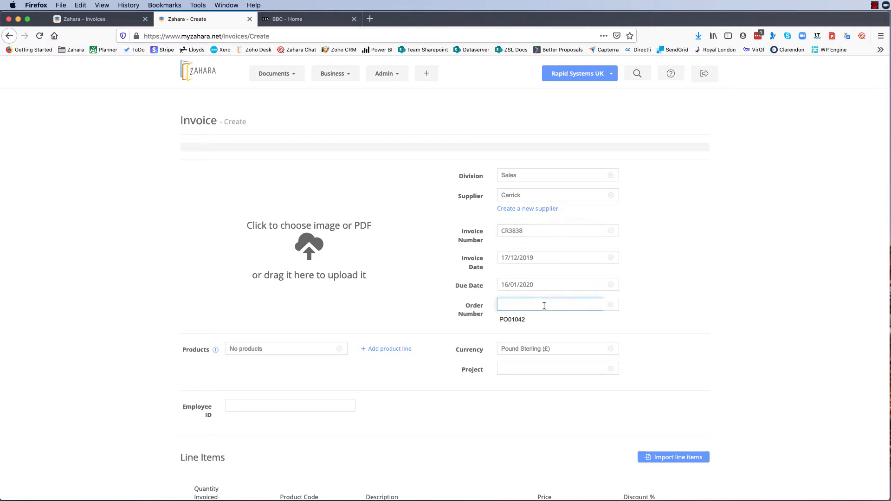
pyautogui.click(517, 320)
pyautogui.scroll(-1, 518, 324)
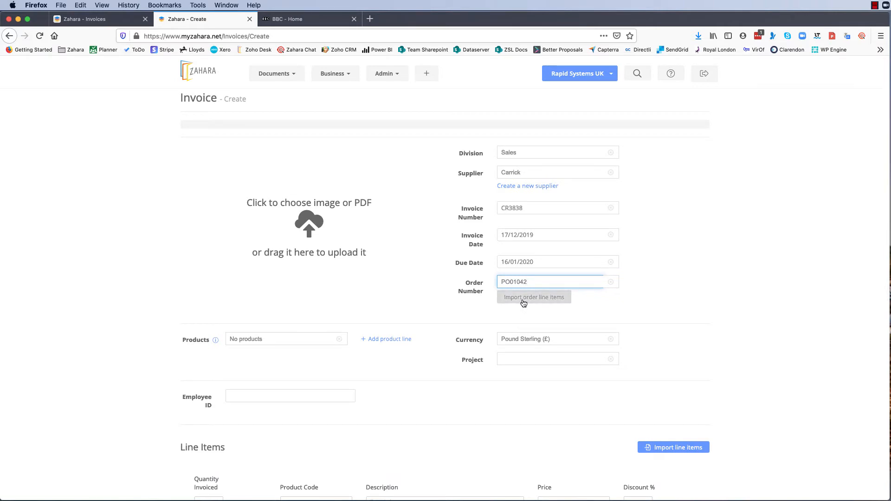
# Import PO01042's line items and zero the prices on lines 1 and 2
pyautogui.click(524, 302)
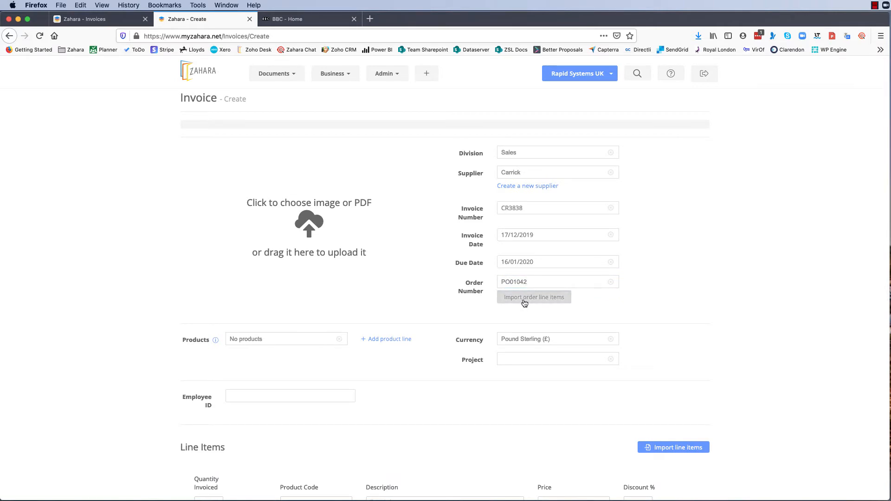
pyautogui.scroll(-10, 531, 320)
pyautogui.scroll(-3, 531, 319)
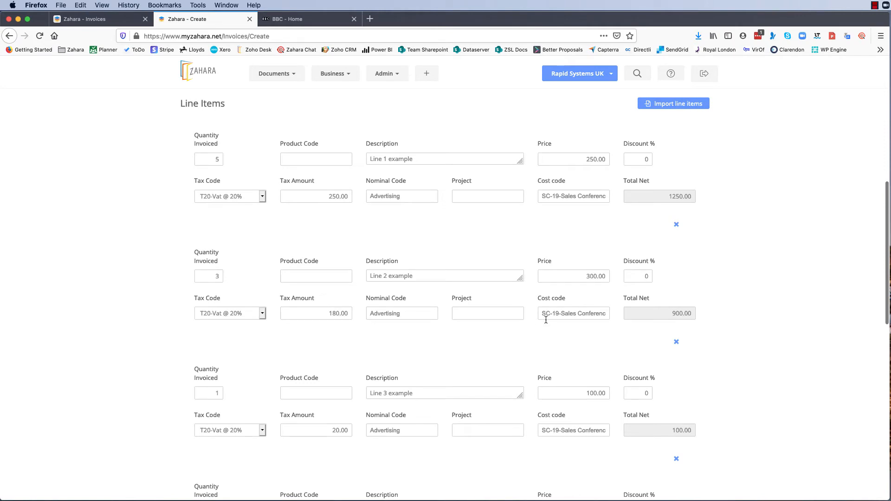
pyautogui.doubleClick(575, 160)
pyautogui.write('0')
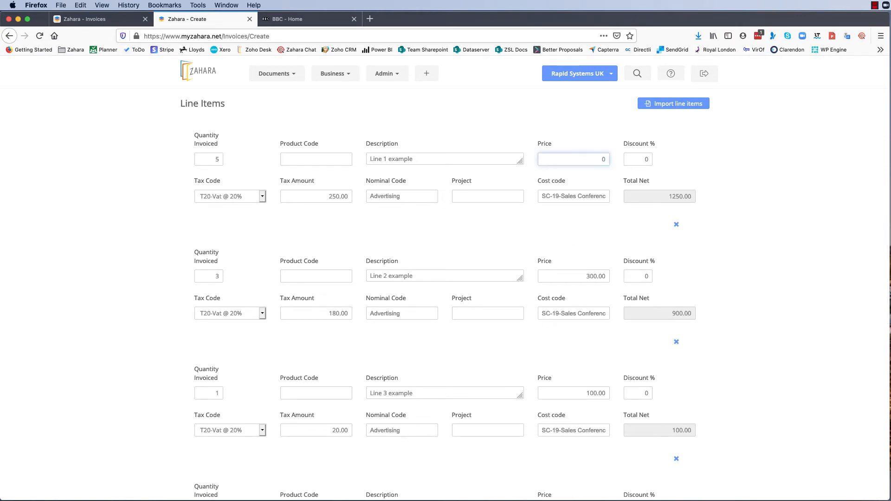
pyautogui.doubleClick(595, 275)
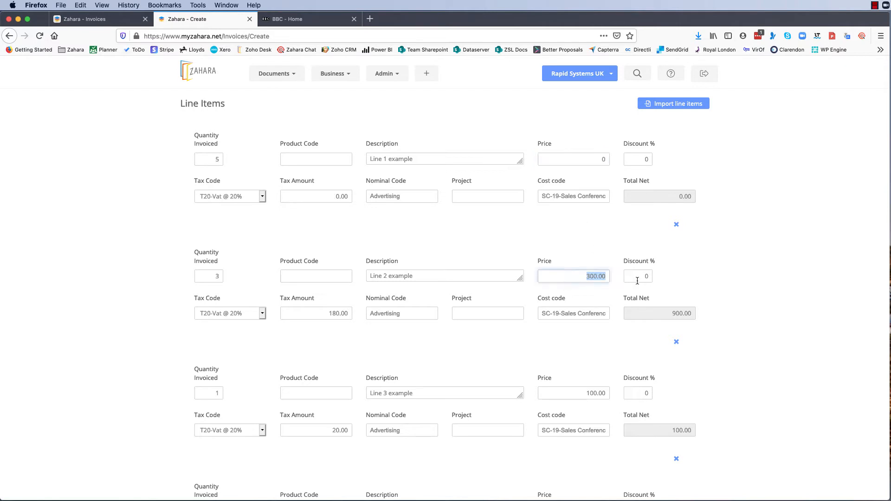
pyautogui.write('0')
pyautogui.click(558, 306)
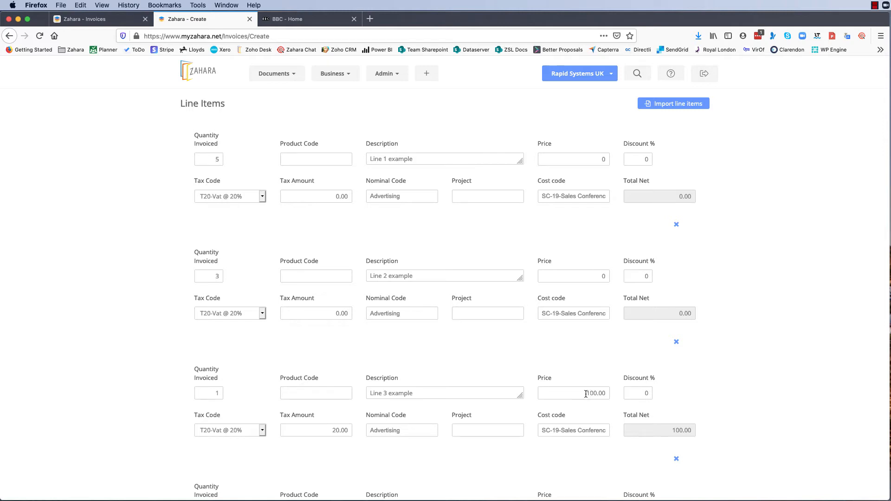
# Set line 3's price to 156.00 with tax code 0-T0 Rate and advance to the narrative step
pyautogui.doubleClick(590, 394)
pyautogui.write('156.00')
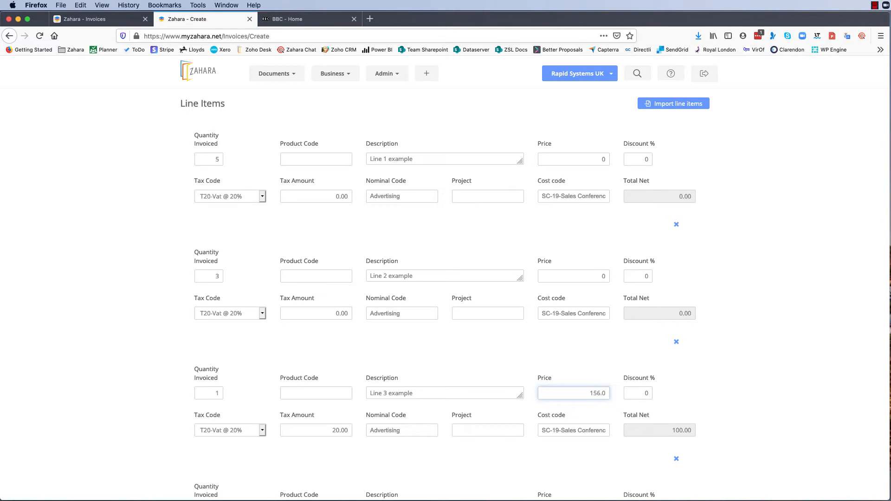
pyautogui.click(263, 431)
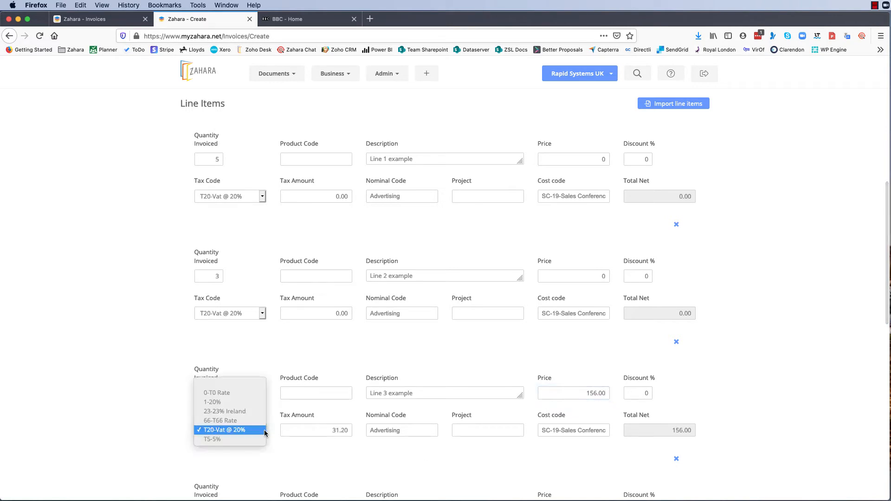
pyautogui.click(230, 392)
pyautogui.scroll(-3, 676, 382)
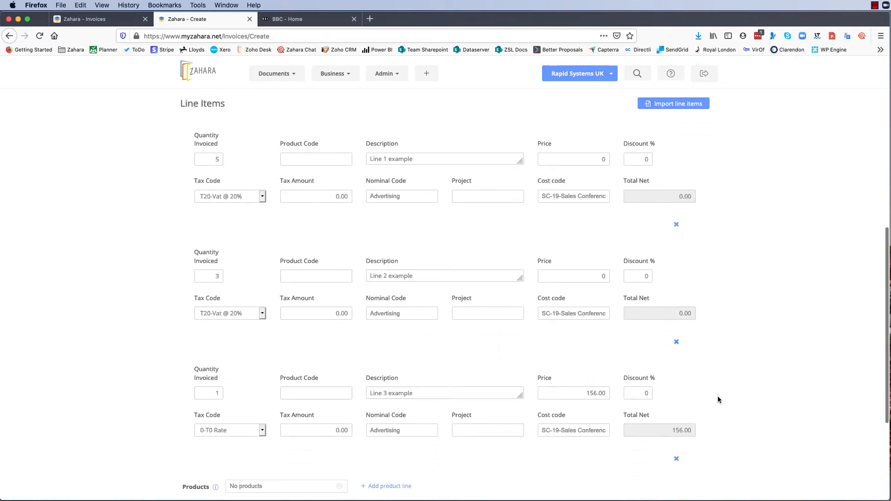
pyautogui.scroll(-3, 717, 401)
pyautogui.scroll(-3, 716, 401)
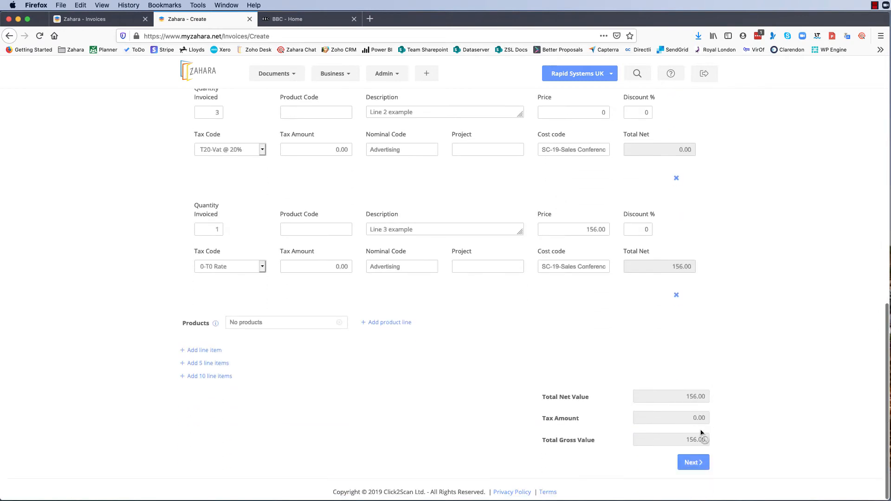
pyautogui.scroll(5, 697, 390)
pyautogui.scroll(2, 668, 375)
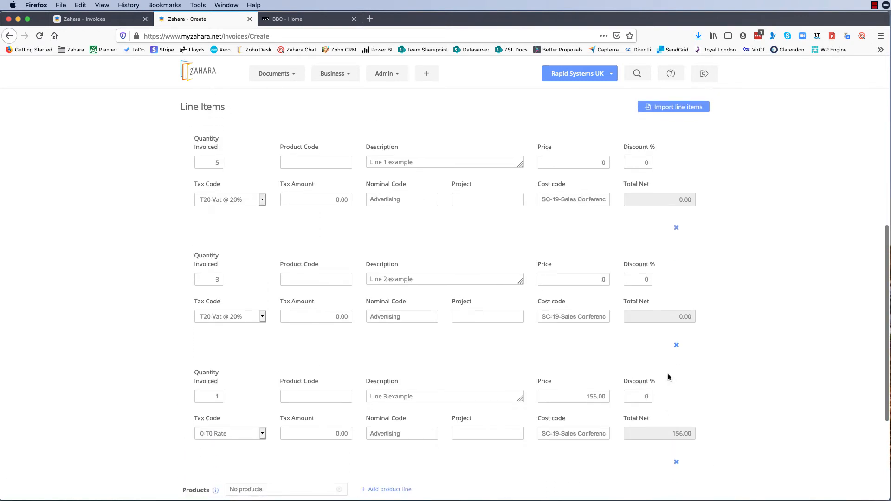
pyautogui.scroll(-5, 669, 378)
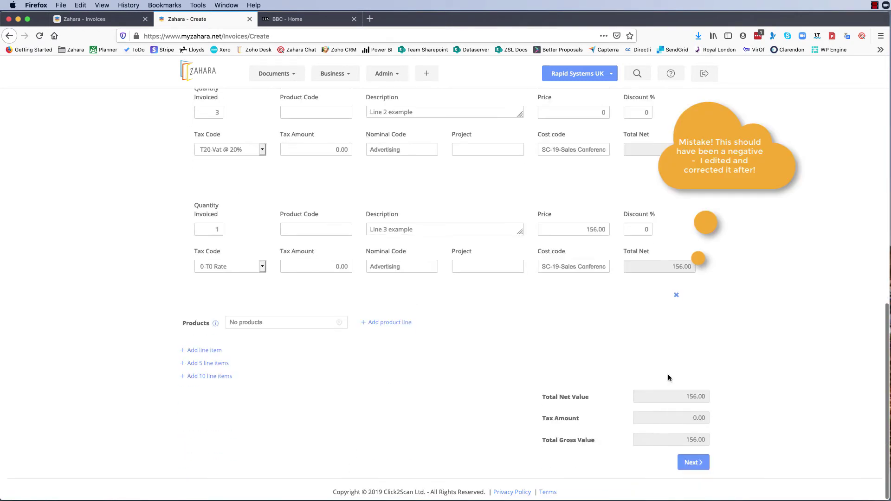
pyautogui.click(689, 461)
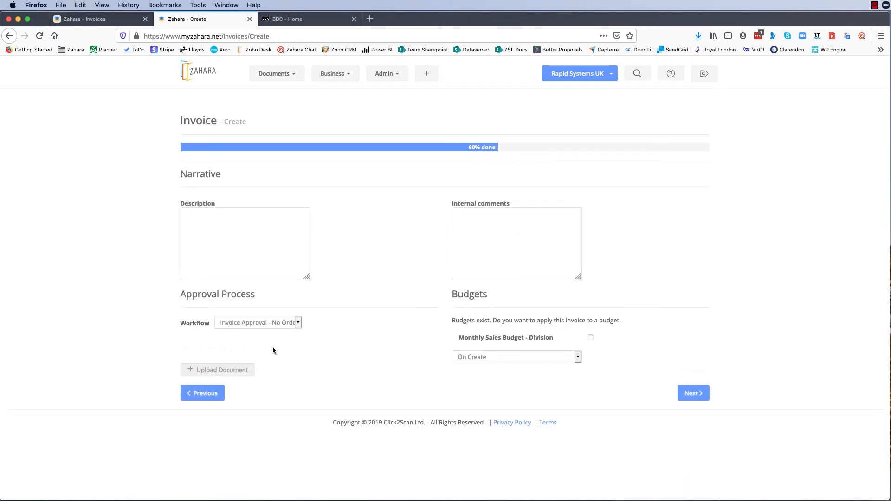
# Set the workflow to No Workflow and create credit note CR3838
pyautogui.click(292, 324)
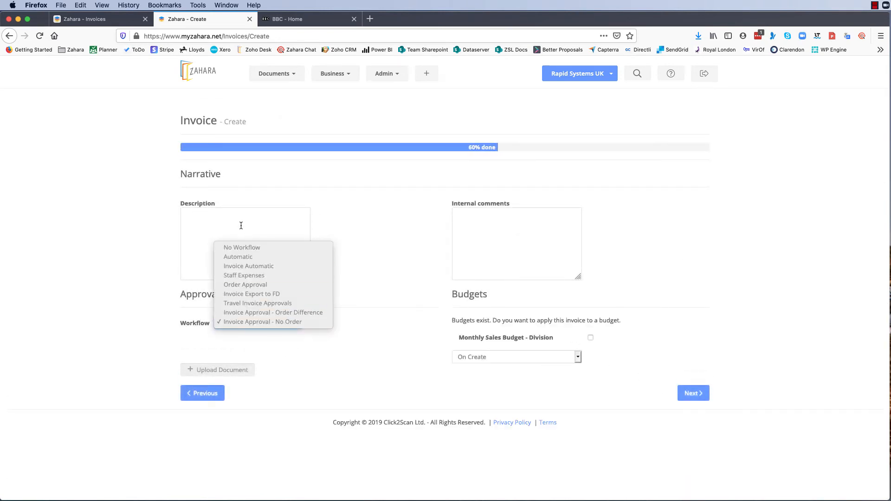
pyautogui.click(241, 246)
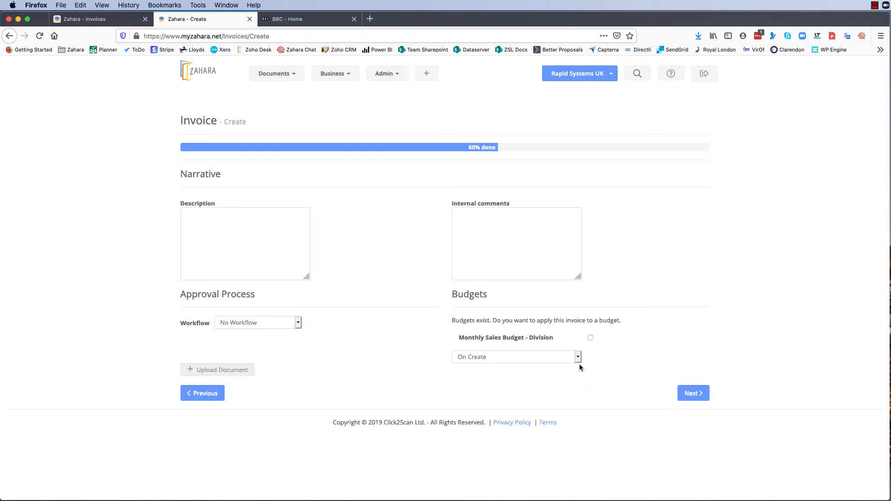
pyautogui.click(693, 394)
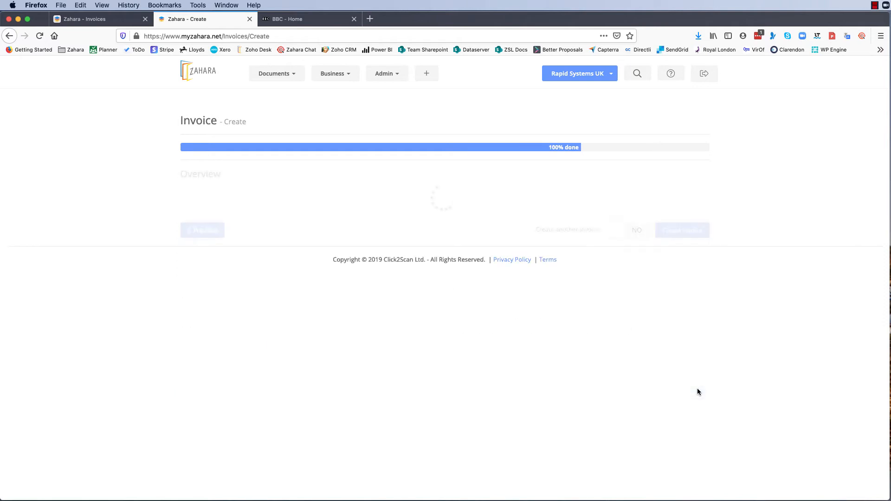
pyautogui.click(682, 482)
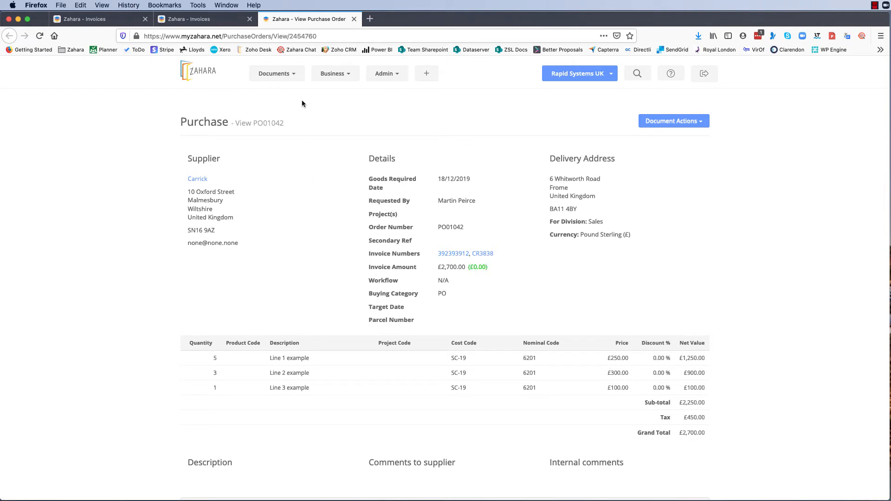
# From Documents > Invoices, open invoice 392393912 matched to PO01042 in a new tab
pyautogui.click(277, 73)
pyautogui.click(286, 101)
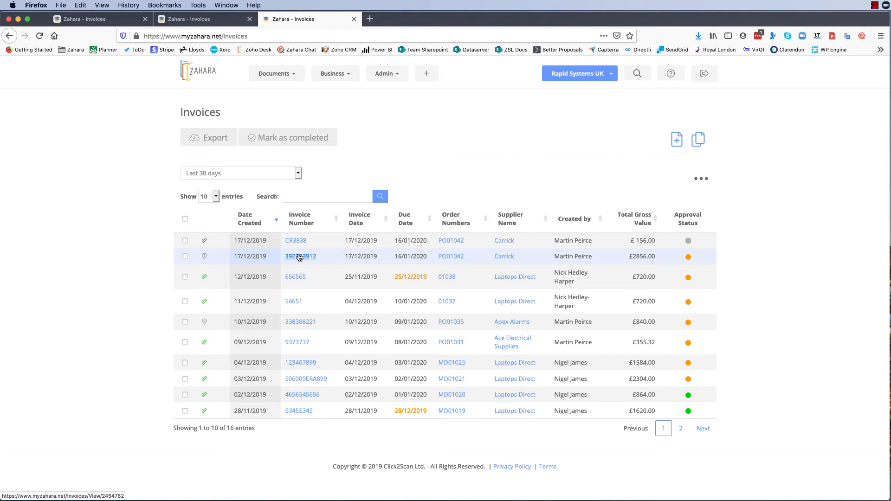
pyautogui.click(299, 257)
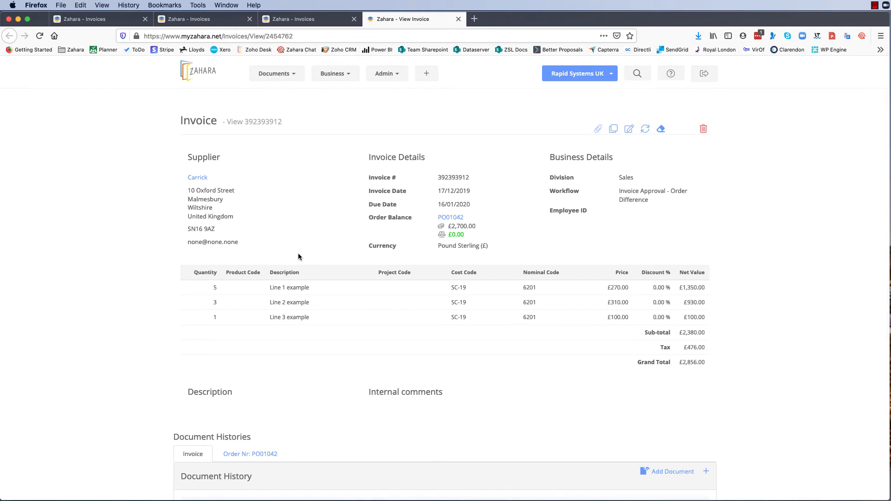
# Reset the invoice's matching with PO01042 and confirm, checking Document History records the removal
pyautogui.click(660, 130)
pyautogui.click(362, 152)
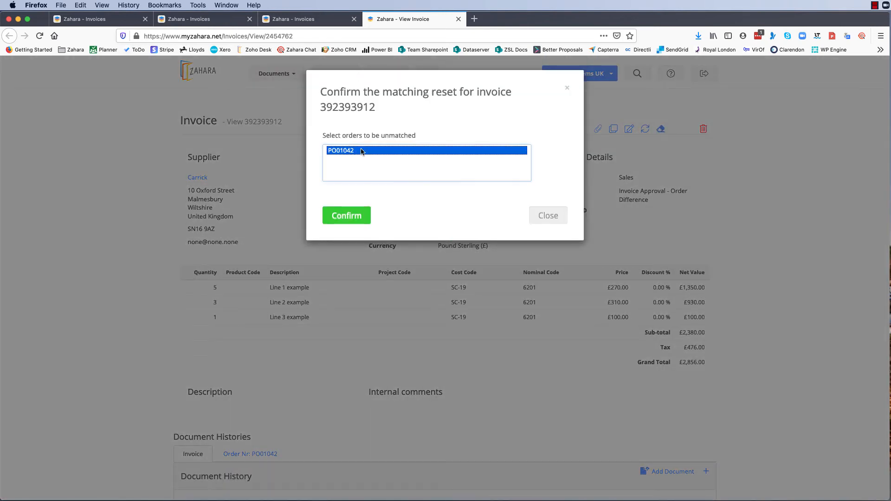
pyautogui.click(347, 216)
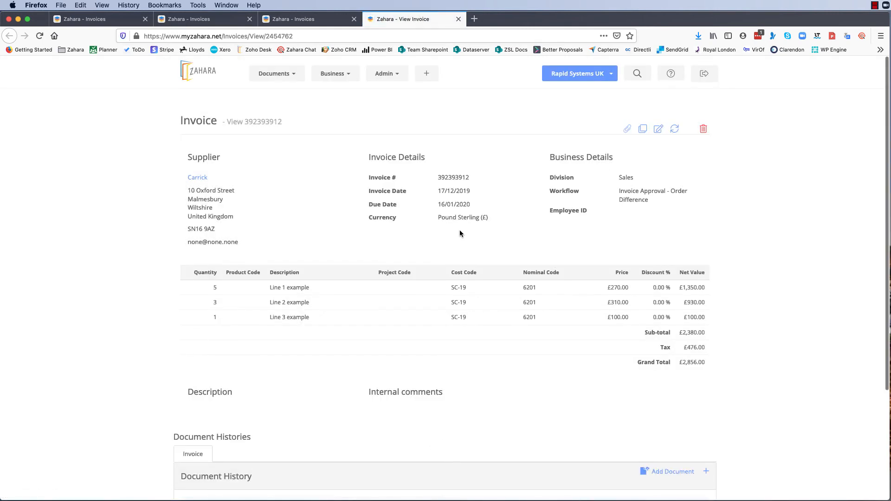
pyautogui.scroll(-3, 459, 231)
pyautogui.scroll(3, 458, 230)
pyautogui.moveTo(434, 178); pyautogui.dragTo(491, 180)
pyautogui.click(490, 180)
pyautogui.scroll(-3, 495, 187)
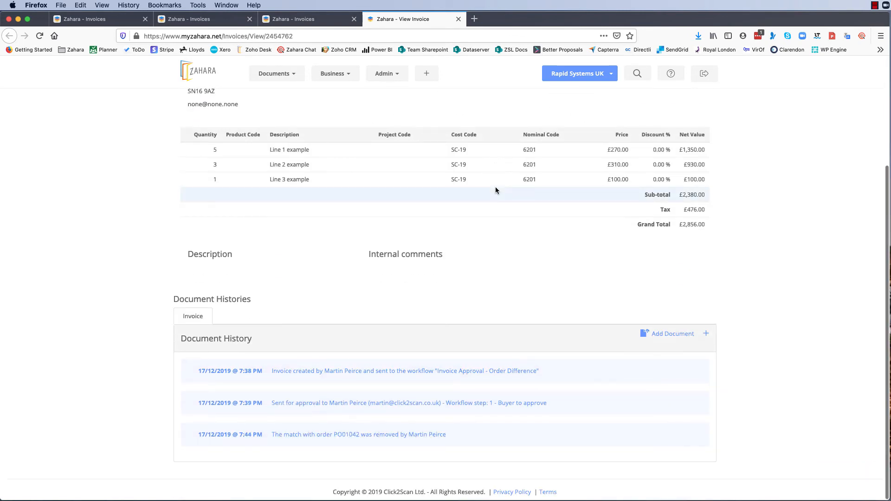
pyautogui.scroll(3, 496, 187)
# From Documents > Purchases, open order PO01042 in a new tab
pyautogui.click(277, 73)
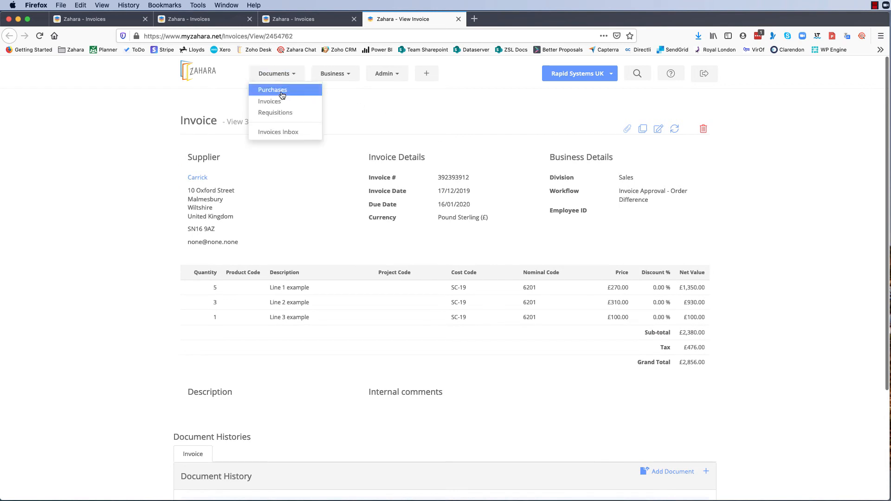
pyautogui.click(273, 90)
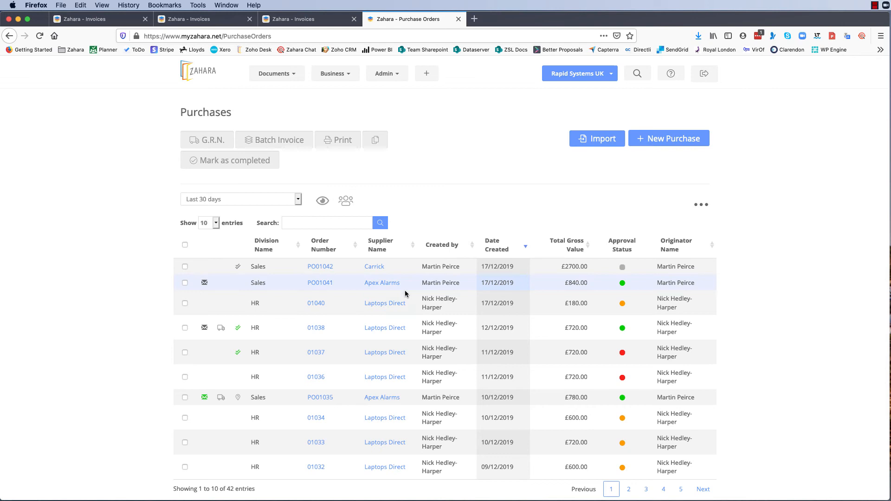
pyautogui.click(320, 267)
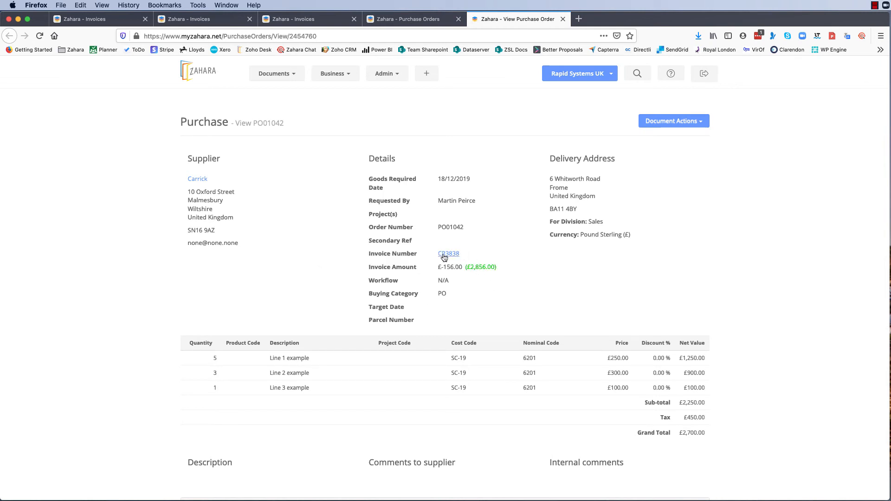
# Check the £2,856.00 remaining amount and bring up the order's Document Actions
pyautogui.moveTo(469, 267); pyautogui.dragTo(494, 268)
pyautogui.click(534, 267)
pyautogui.click(699, 123)
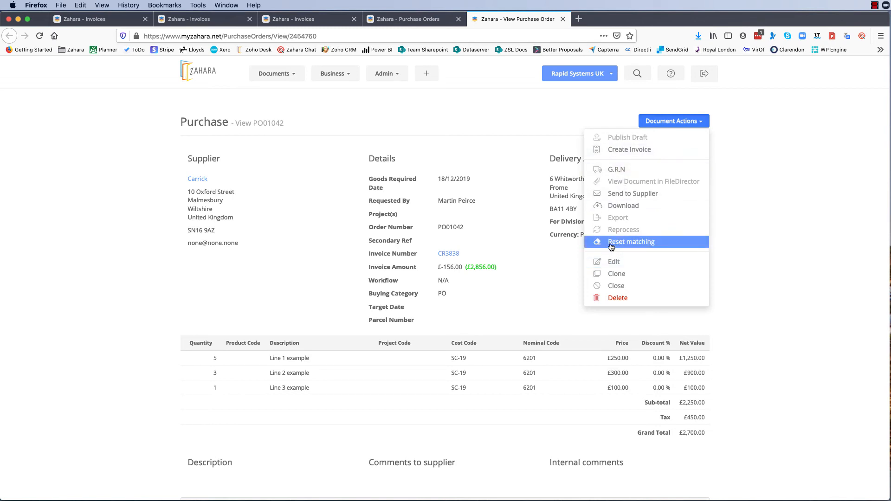
# Reset the order's matching with credit note CR3838 and confirm, returning to the finance dashboard
pyautogui.click(619, 241)
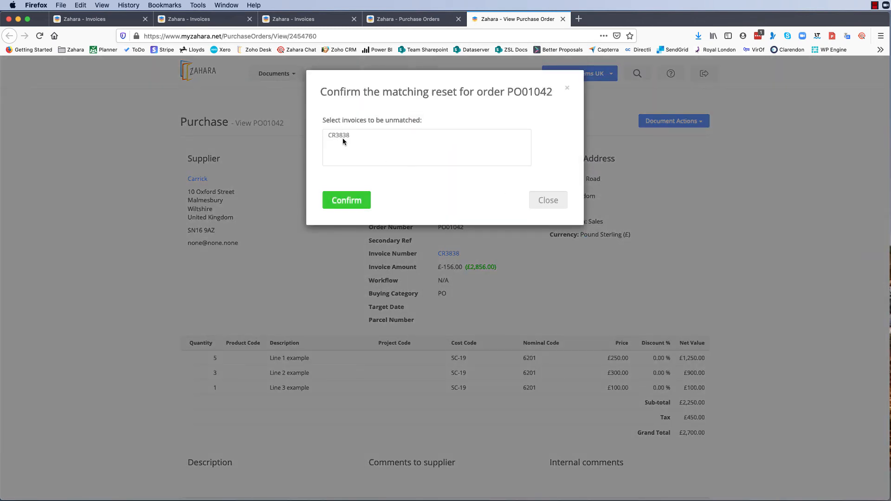
pyautogui.click(343, 138)
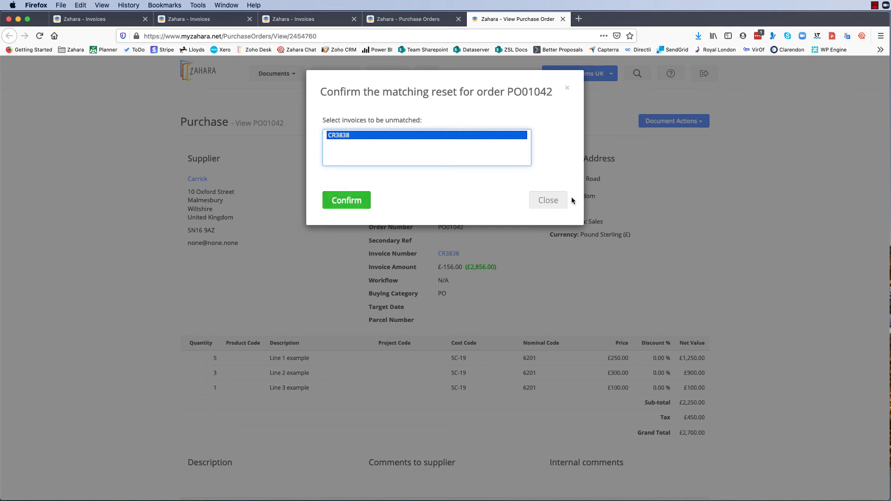
pyautogui.click(567, 89)
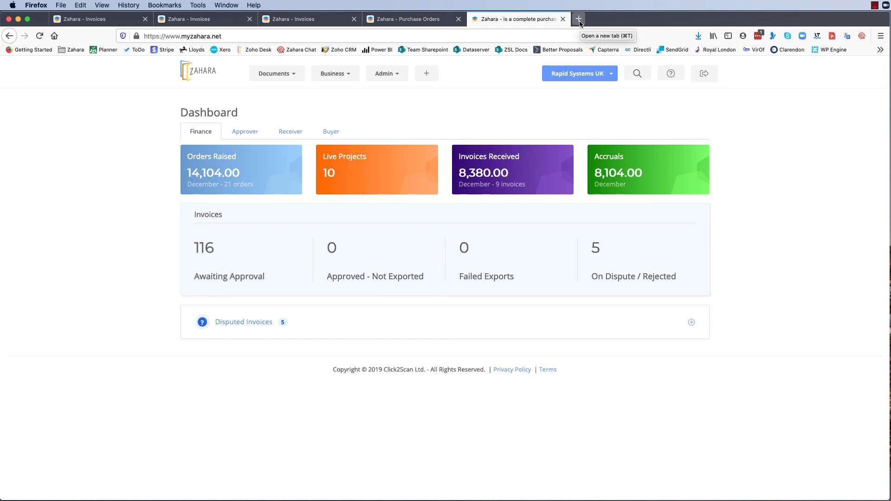
# Reach the Knowledge Base from the ? help menu and go to its Community forum topics
pyautogui.click(671, 73)
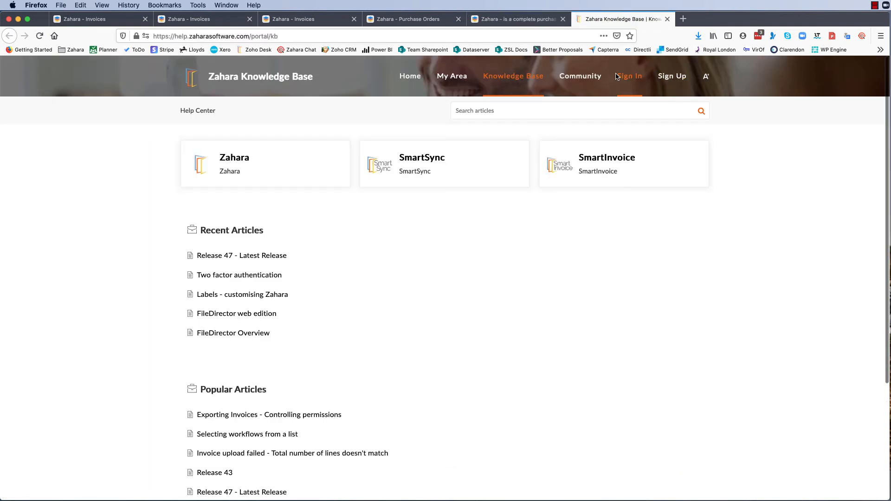
pyautogui.click(575, 79)
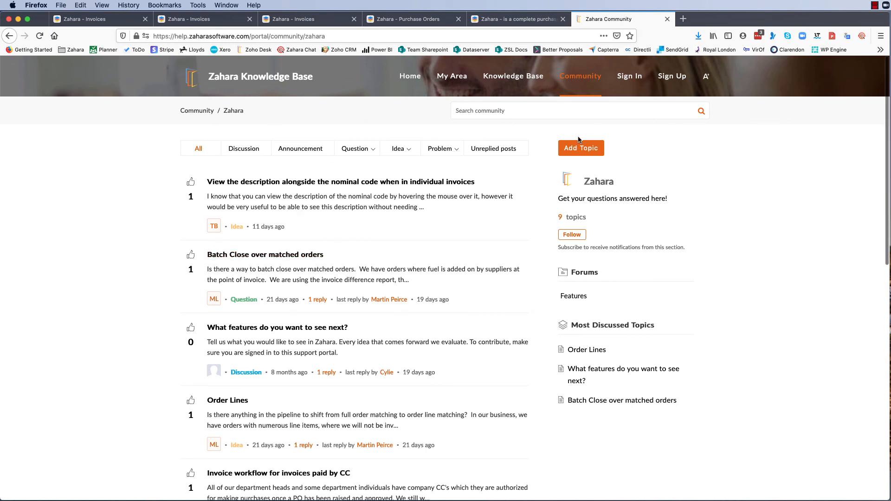
pyautogui.scroll(-5, 369, 292)
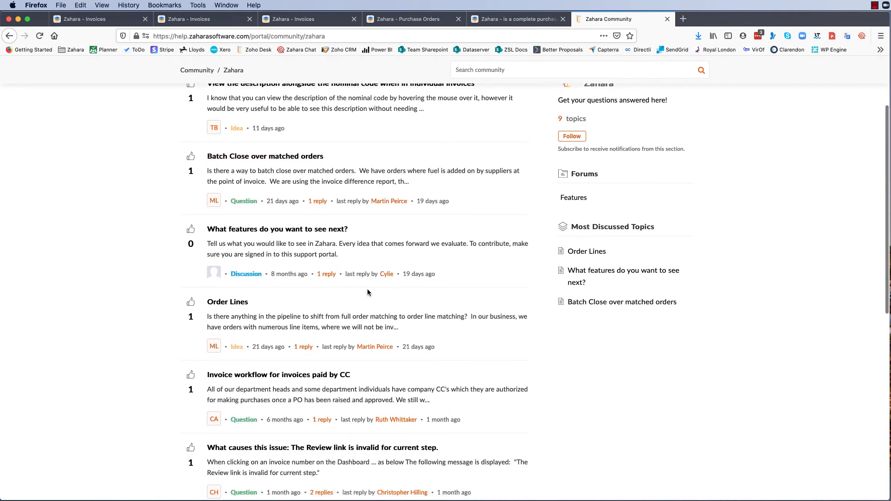
pyautogui.scroll(-1, 369, 293)
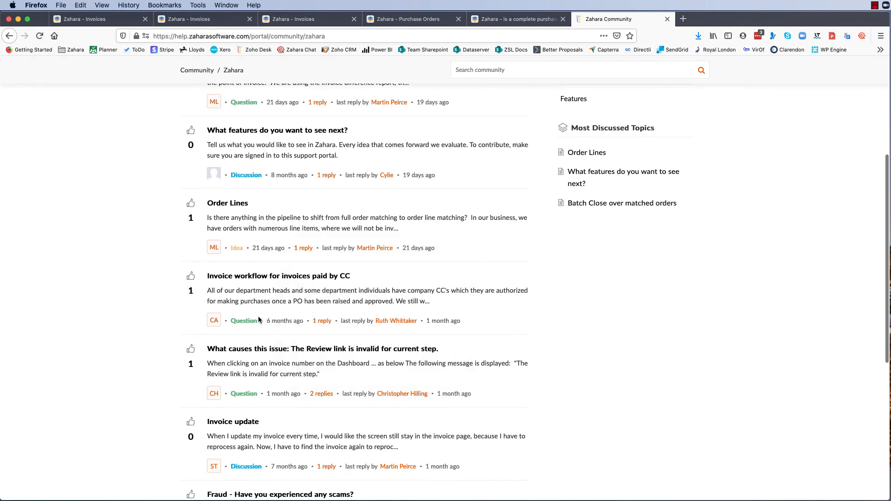
pyautogui.scroll(5, 260, 320)
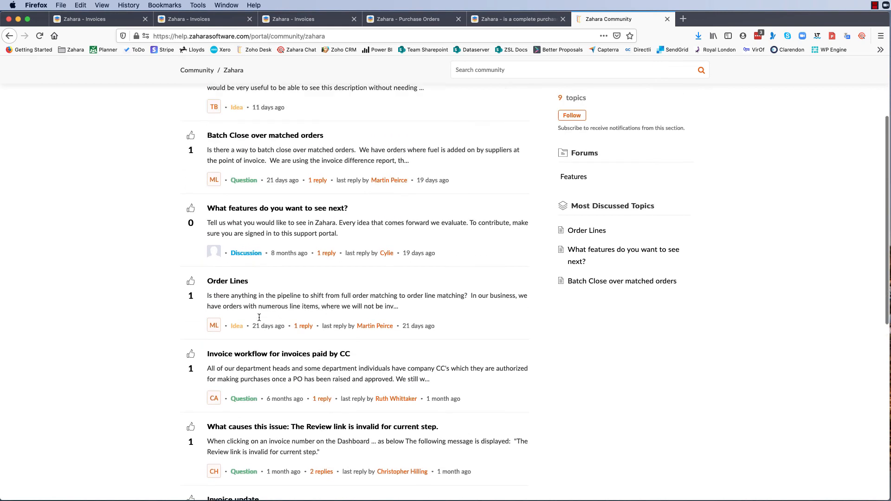
pyautogui.scroll(3, 260, 319)
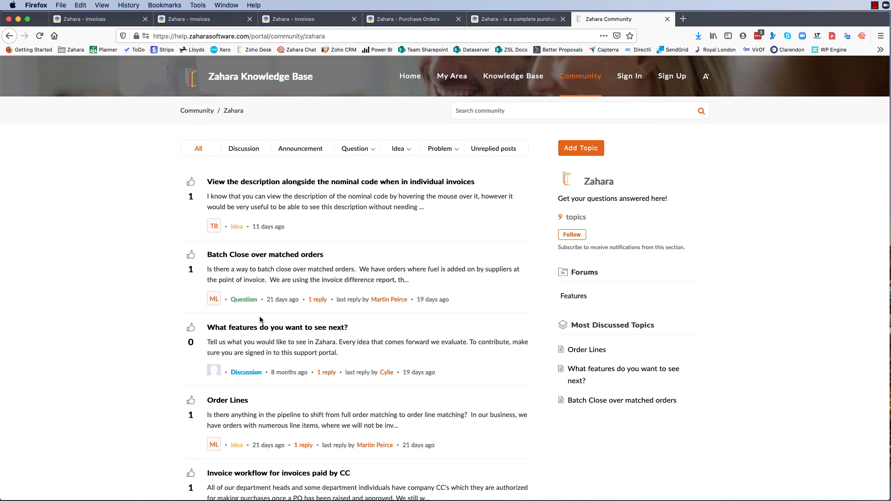
pyautogui.scroll(-4, 260, 319)
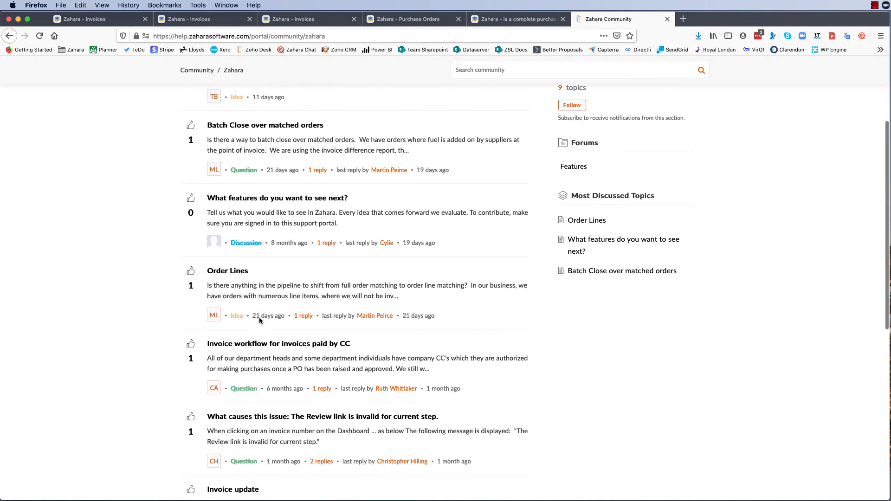
pyautogui.scroll(-2, 260, 319)
pyautogui.scroll(-2, 260, 320)
pyautogui.scroll(-2, 260, 319)
pyautogui.scroll(-1, 260, 320)
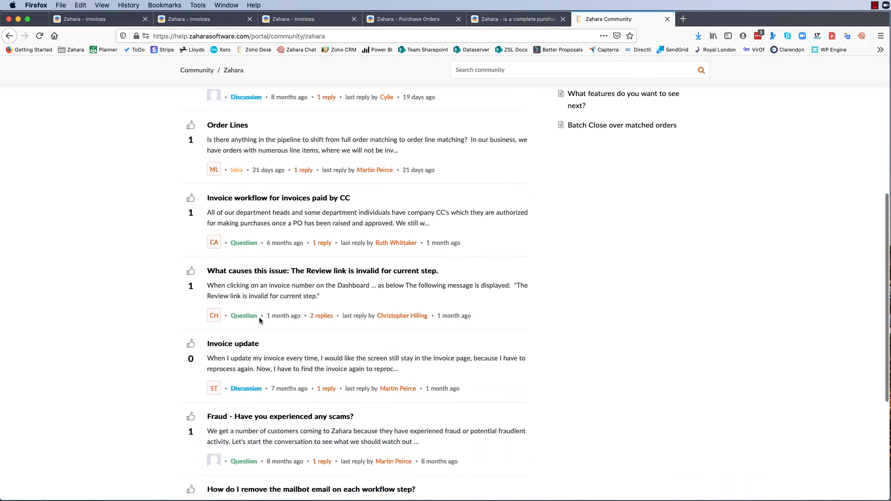
pyautogui.scroll(-2, 260, 319)
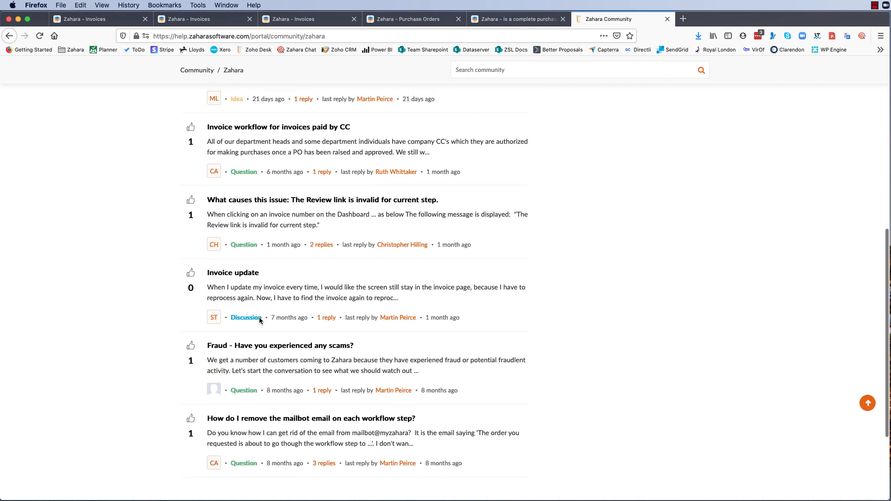
pyautogui.scroll(8, 259, 320)
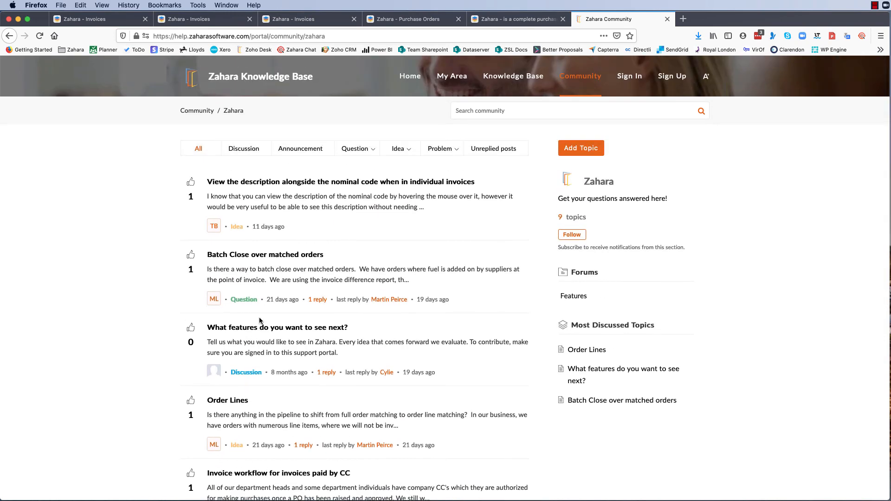